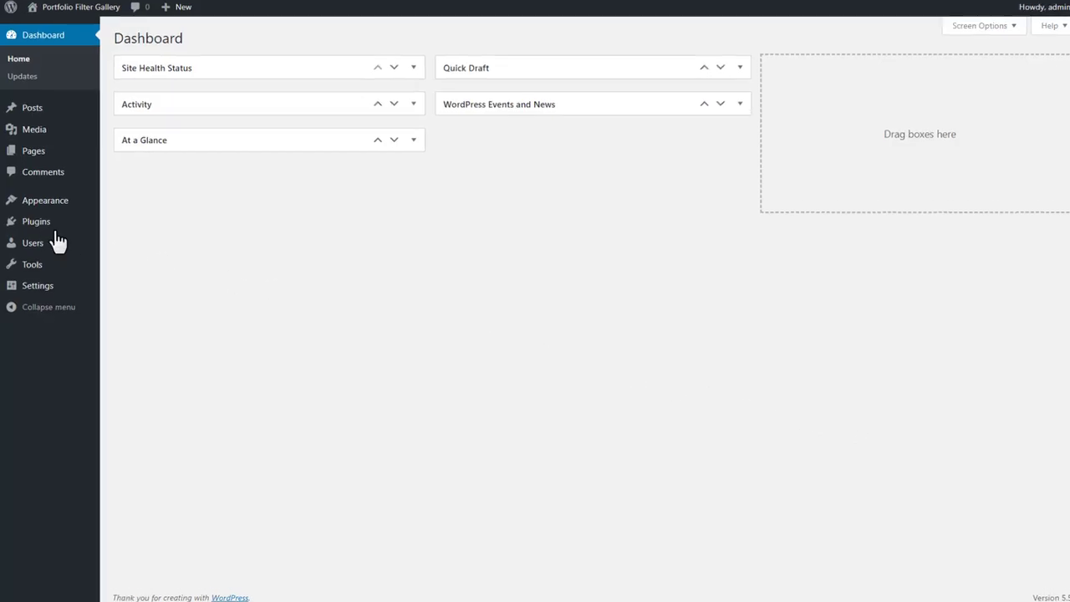
- Search the plugin directory for "portfolio gallery" and install and activate Portfolio Gallery – Image Gallery Plugin by A WP Life
mouse_move(55, 227)
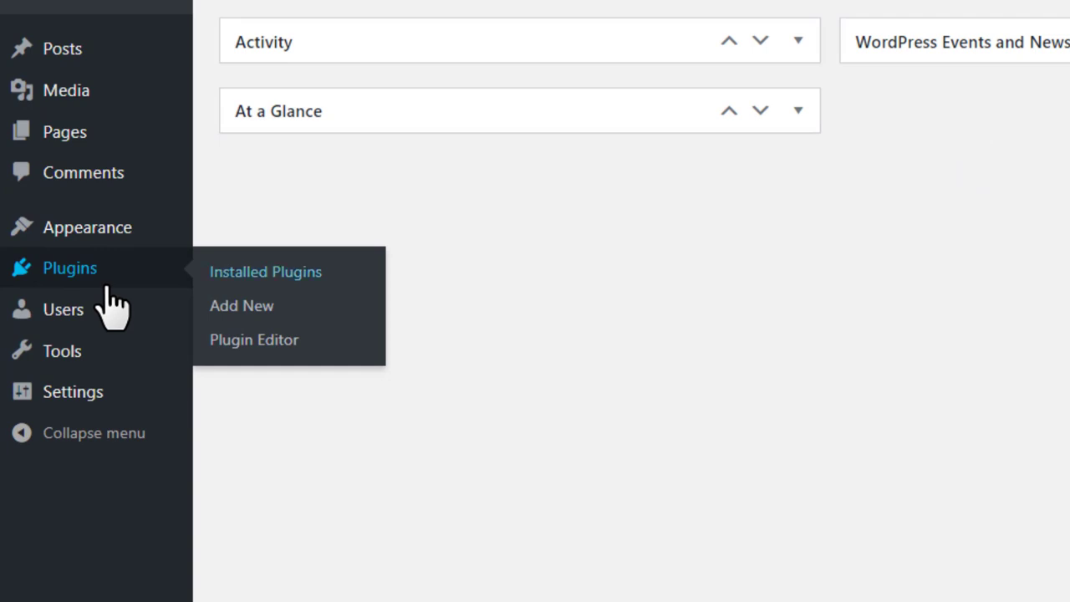
click(242, 306)
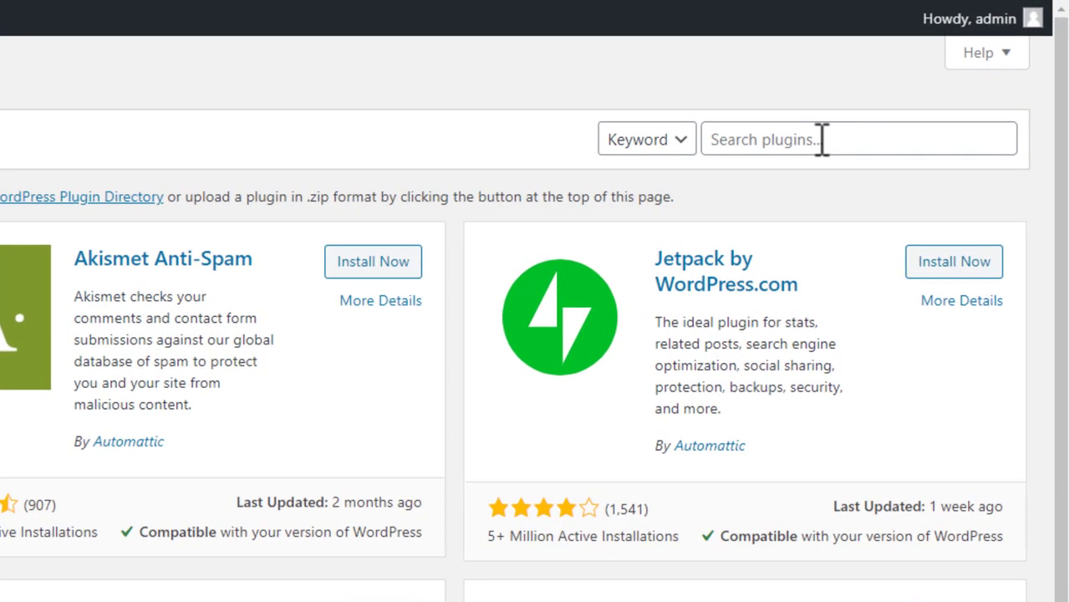
click(934, 75)
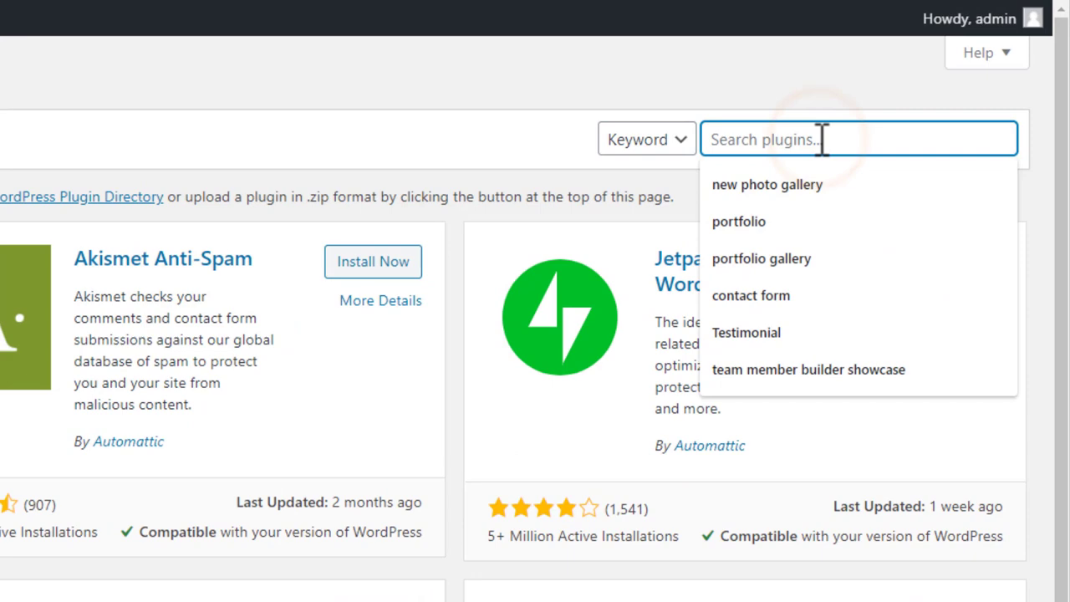
click(790, 246)
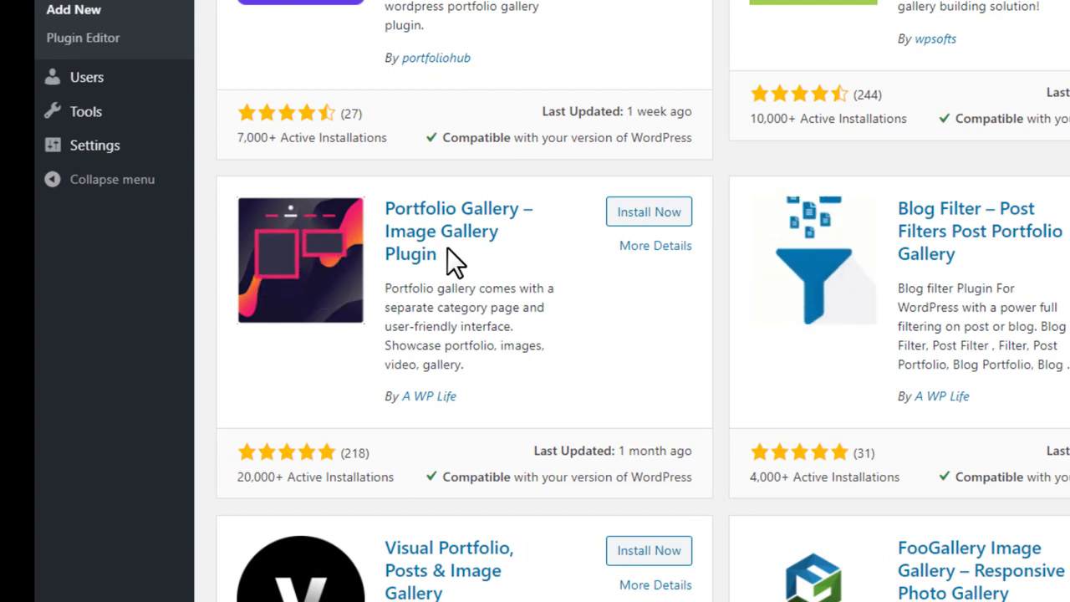
click(645, 224)
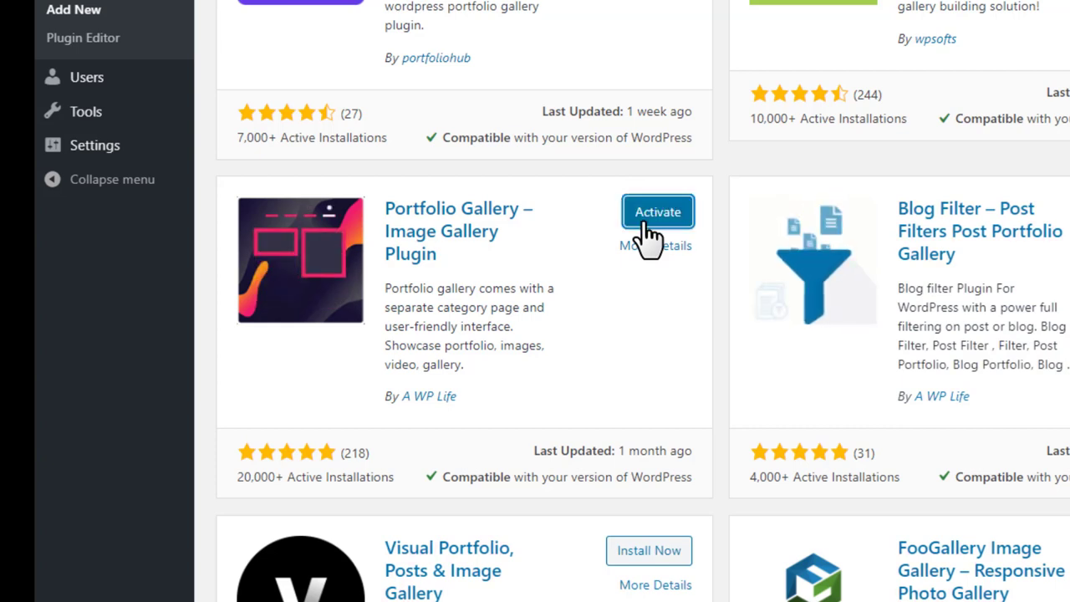
click(660, 225)
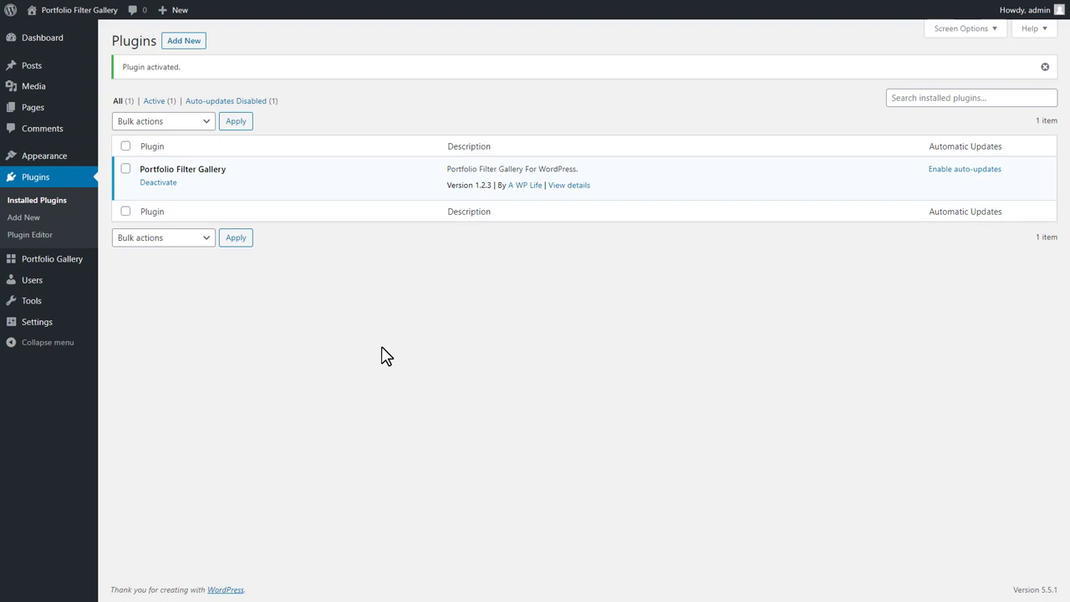
- Add a category named Corona Virus to the Portfolio Gallery filters
mouse_move(89, 261)
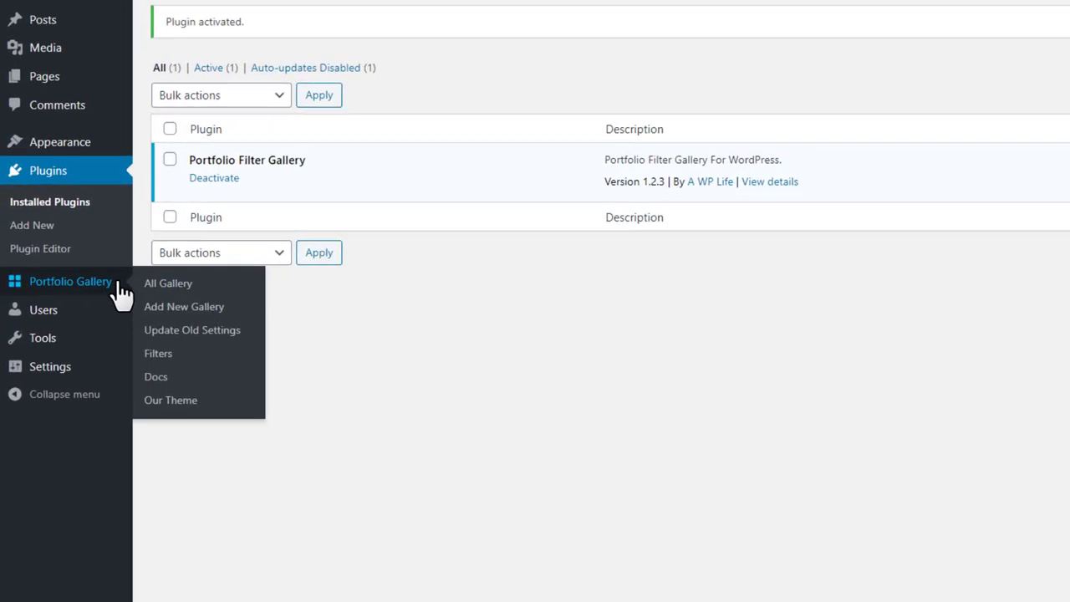
click(156, 357)
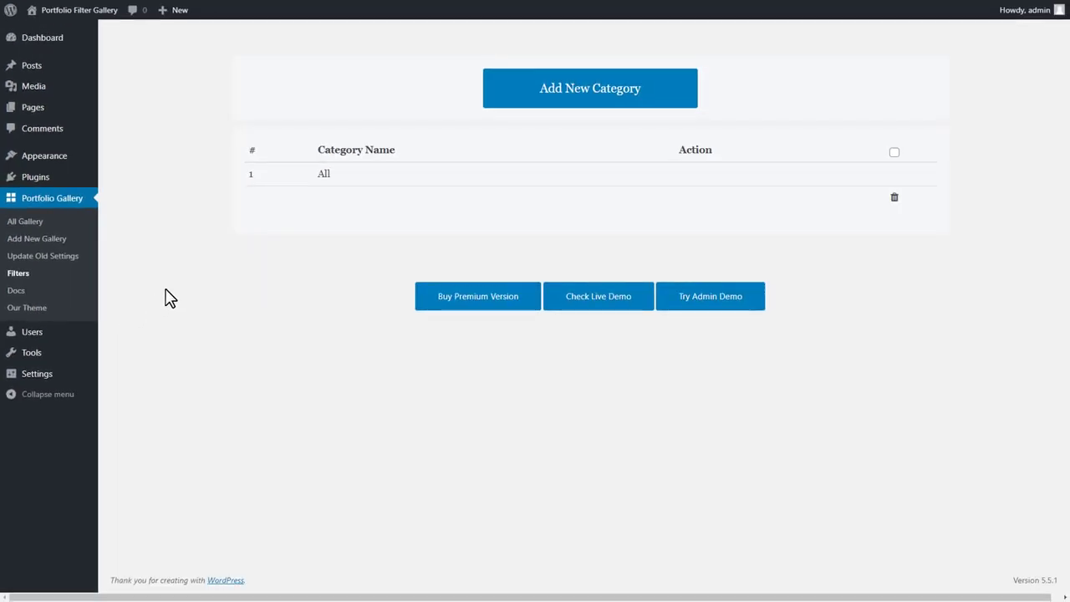
click(590, 88)
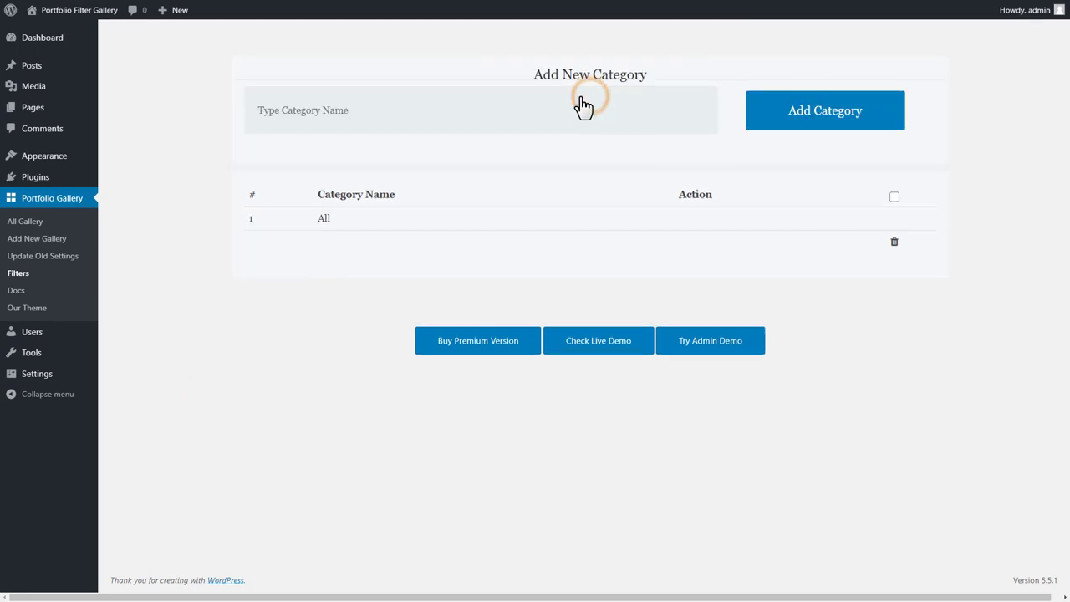
click(340, 111)
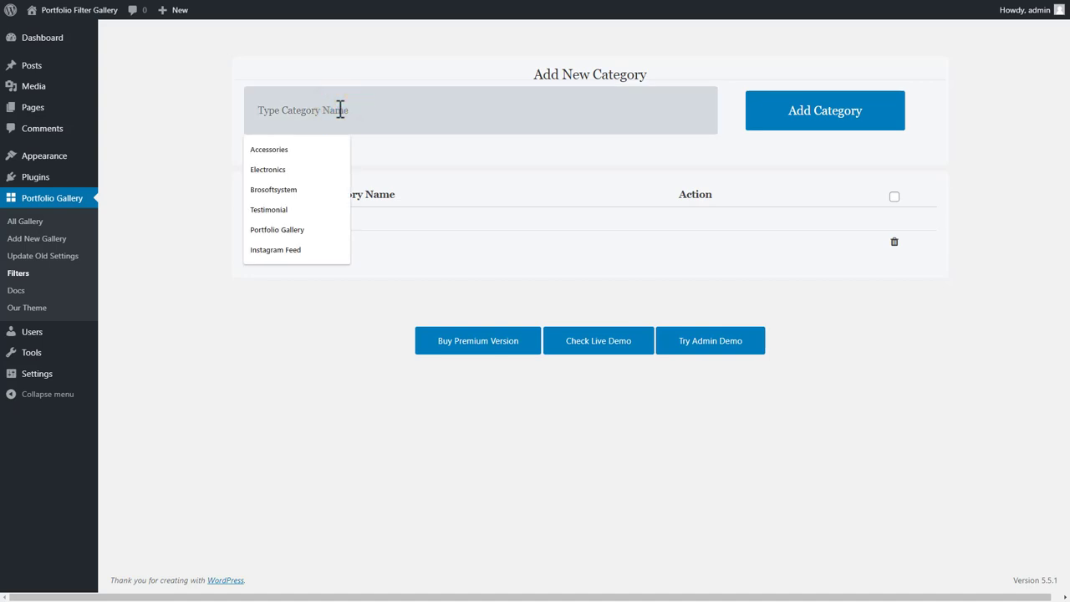
text(Corona Virus)
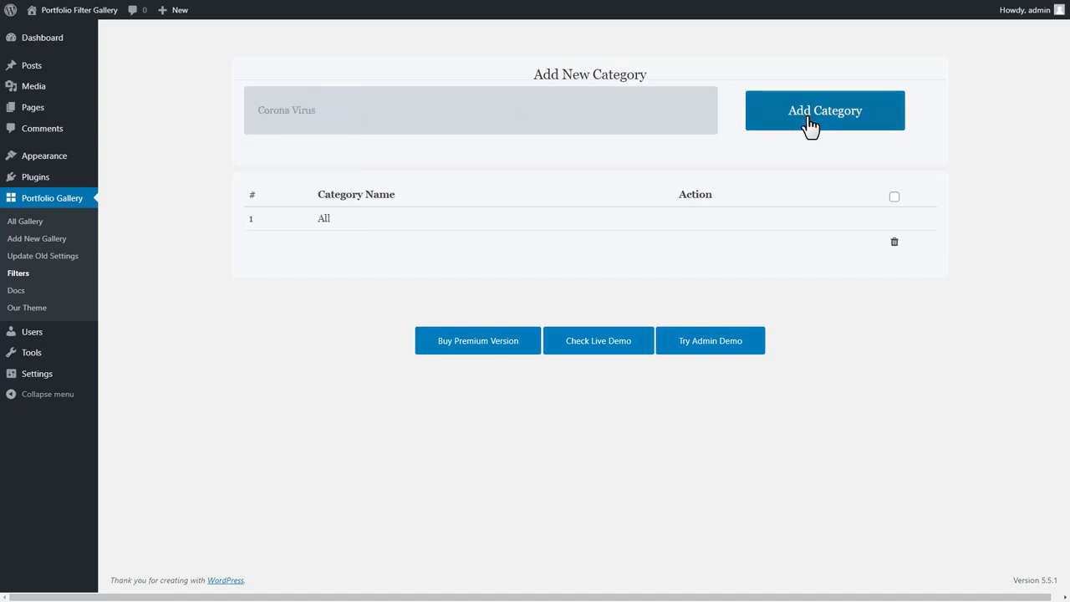
click(809, 126)
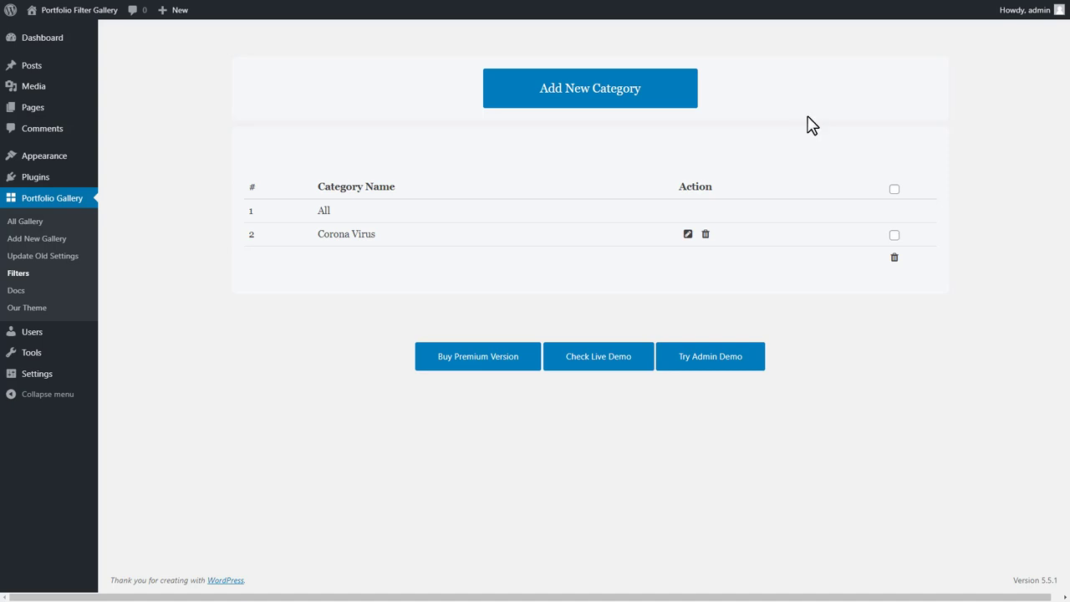
- Add two more filter categories named Global Warming and Hunger
click(596, 99)
click(409, 110)
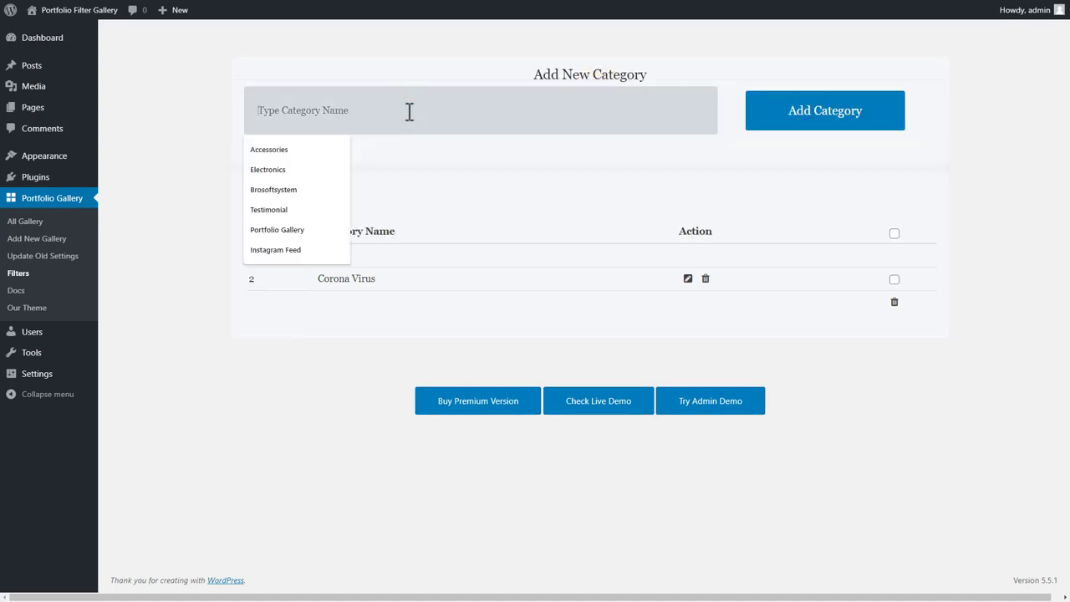
text(Global Warming)
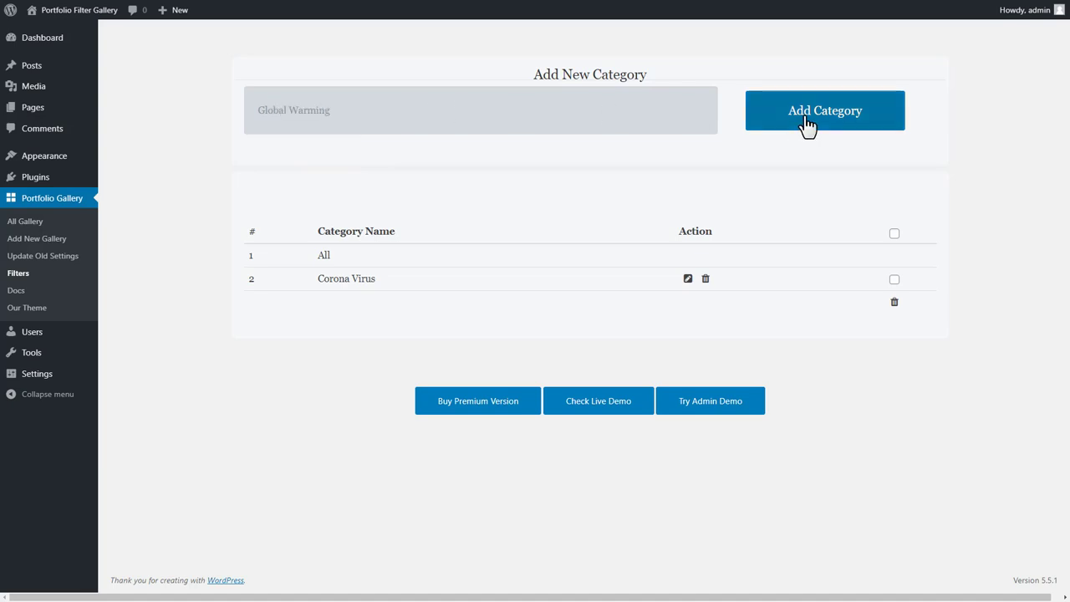
click(807, 126)
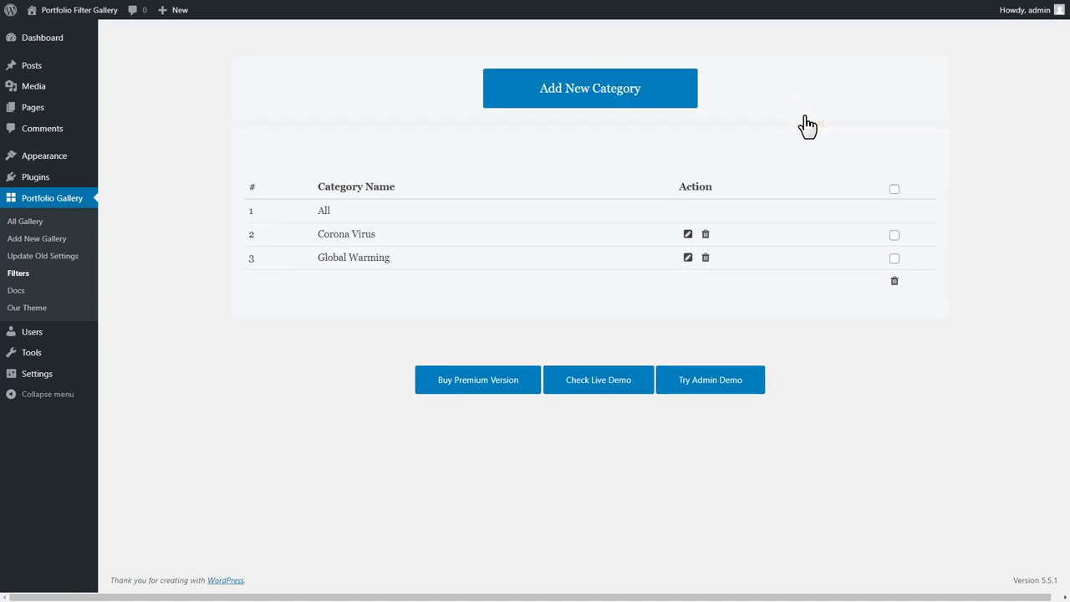
click(592, 101)
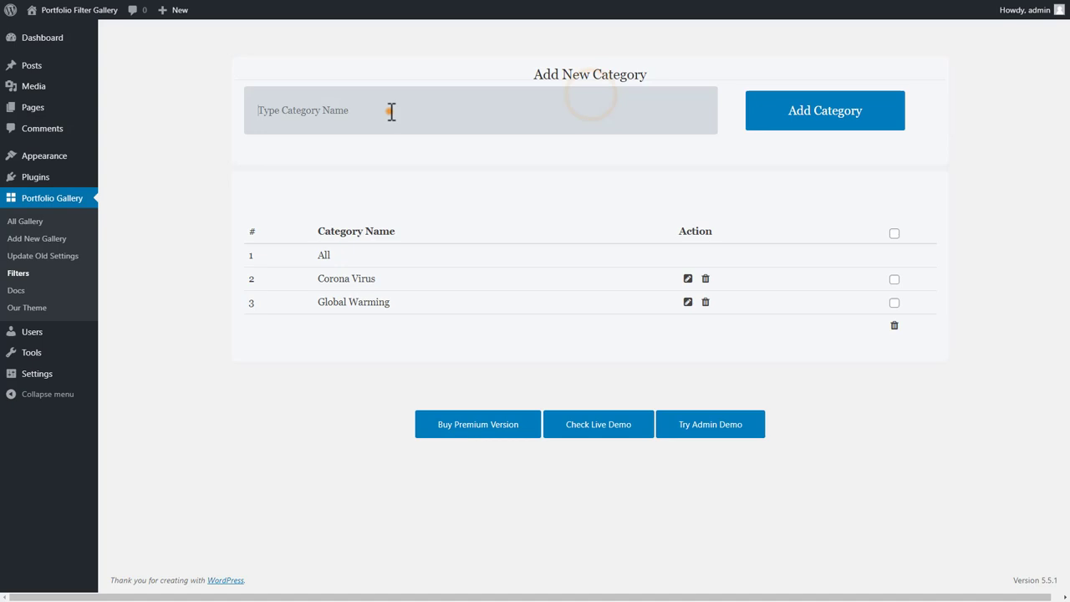
click(391, 110)
text(Hunger)
click(820, 126)
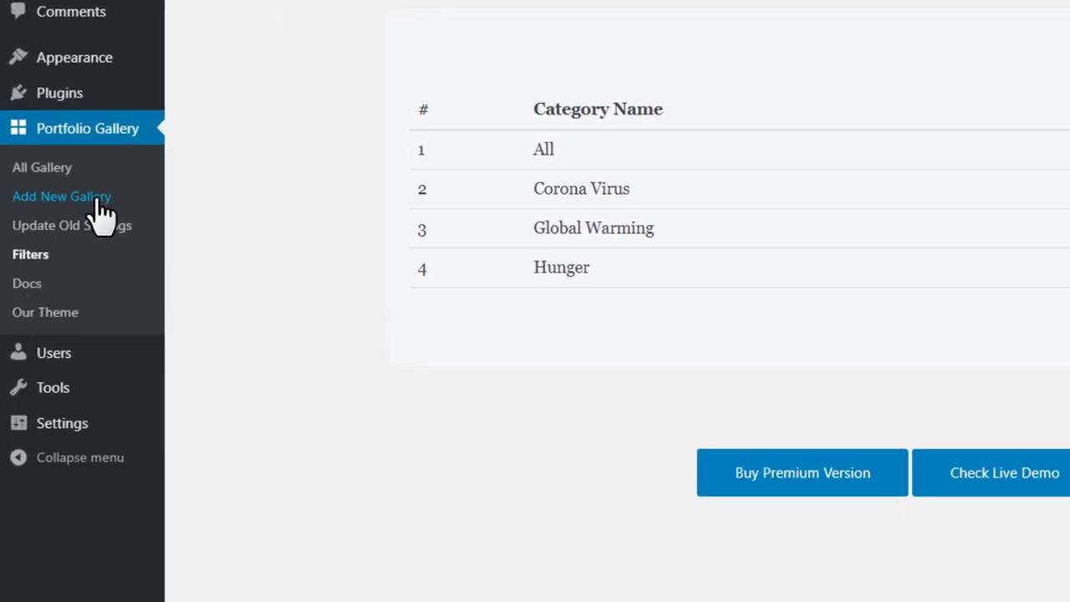
- Create a new portfolio gallery titled Global Cause and add all nine Media Library images to it
click(98, 201)
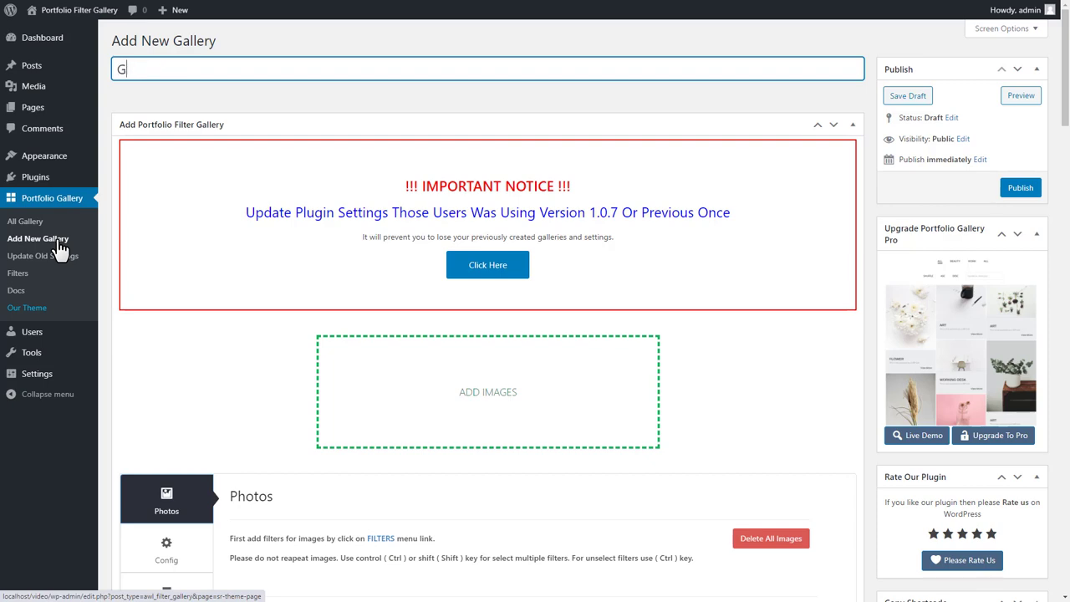
text(lobal Cause)
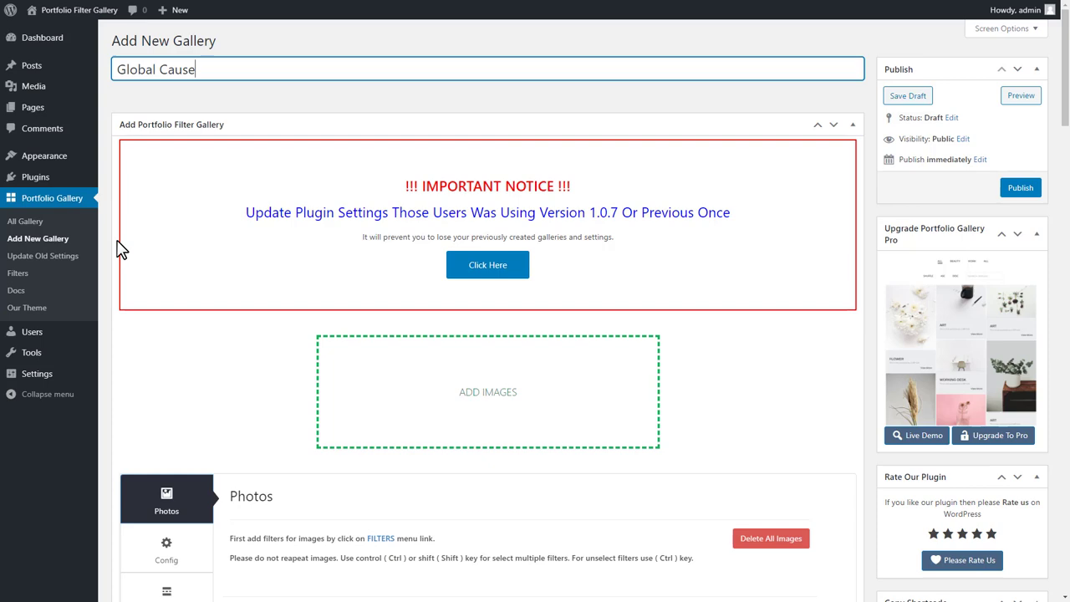
click(449, 392)
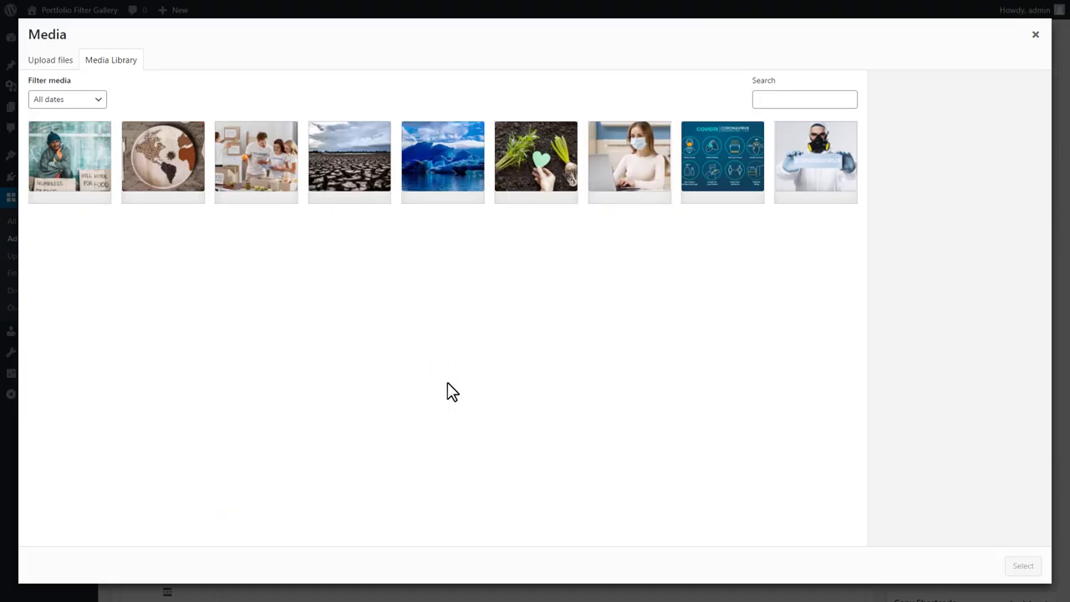
click(802, 200)
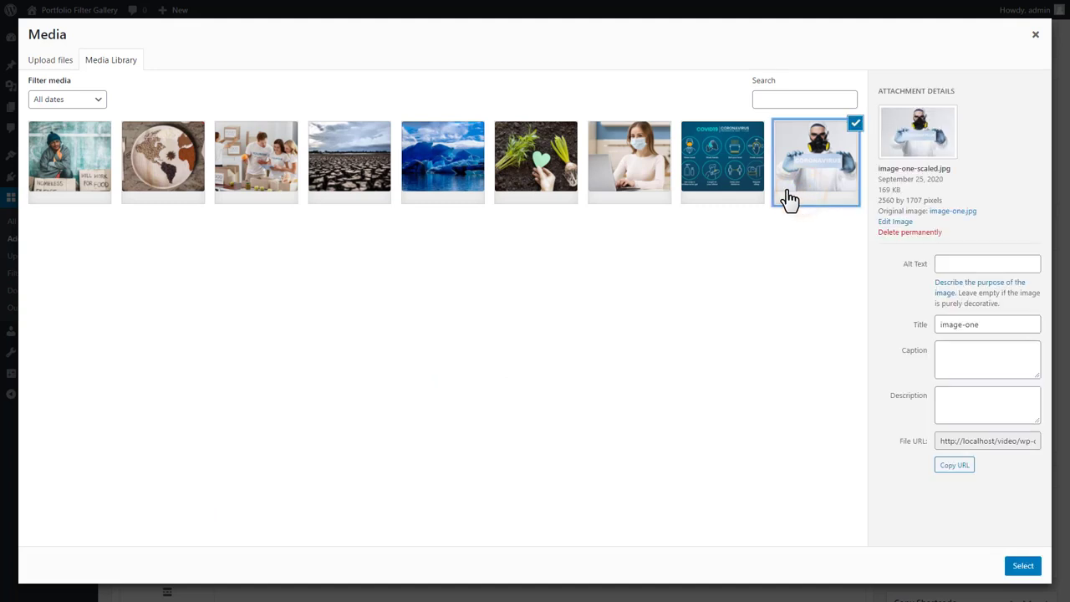
shift+click(95, 168)
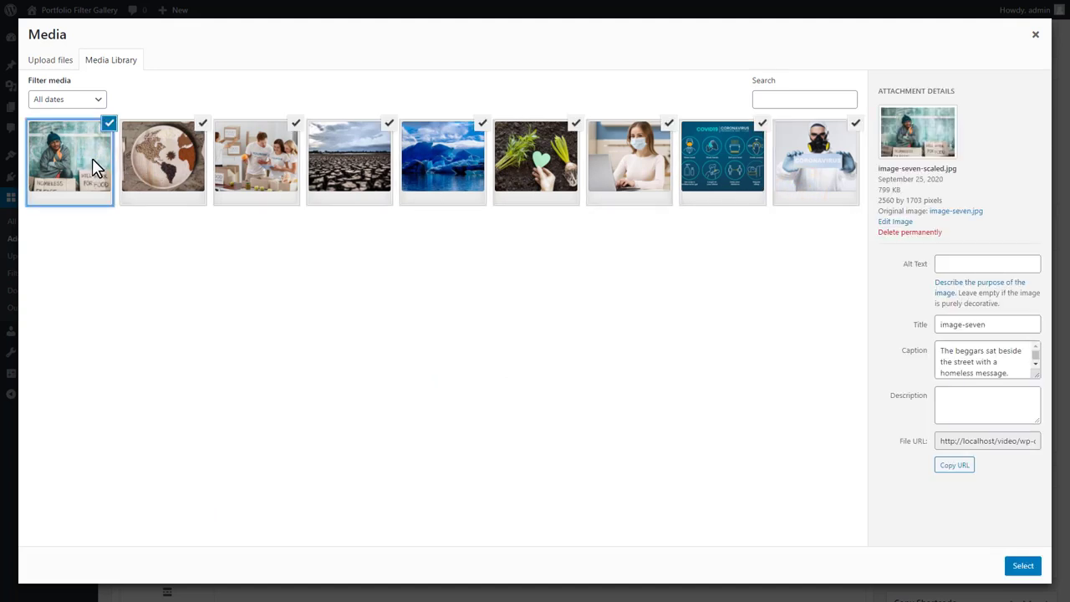
click(1026, 570)
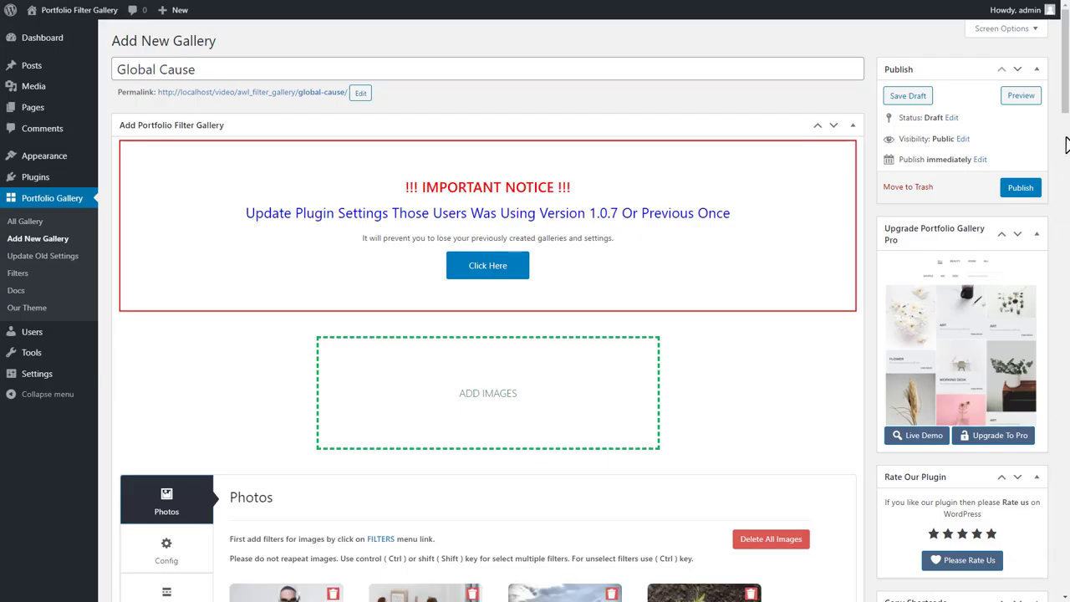
- Reorder the gallery photos so they run in sequence from image-one to image-nine
drag(1066, 145, 1067, 196)
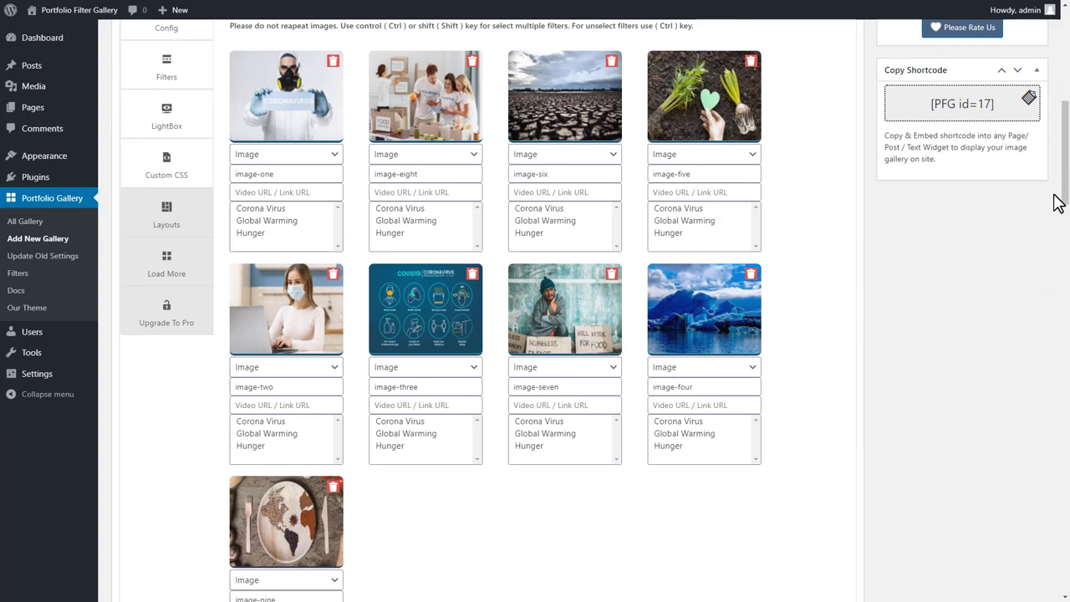
drag(294, 319, 440, 83)
drag(397, 305, 545, 84)
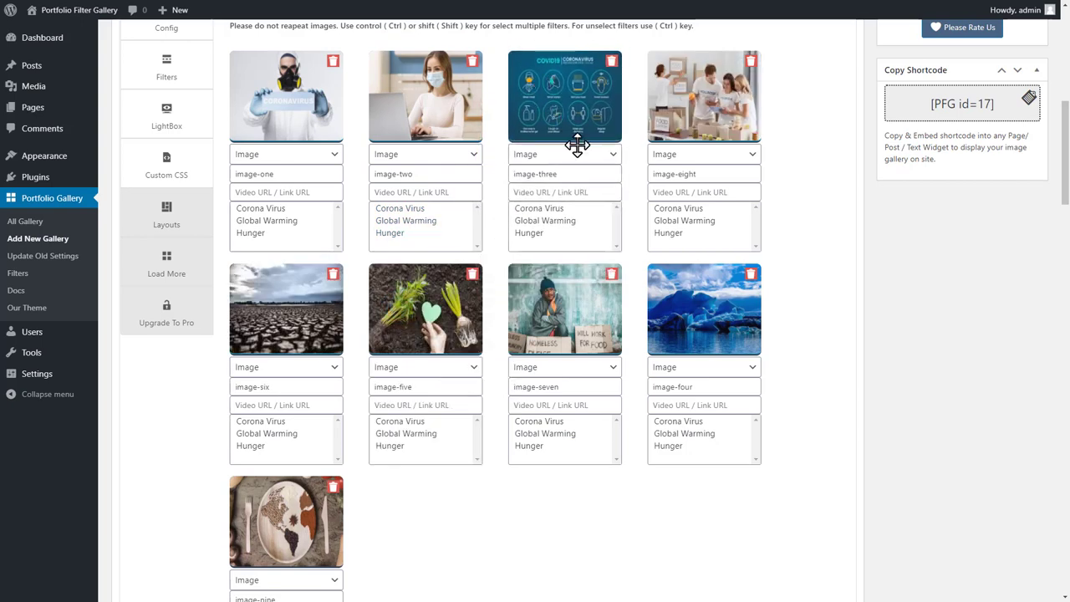
drag(684, 321, 675, 117)
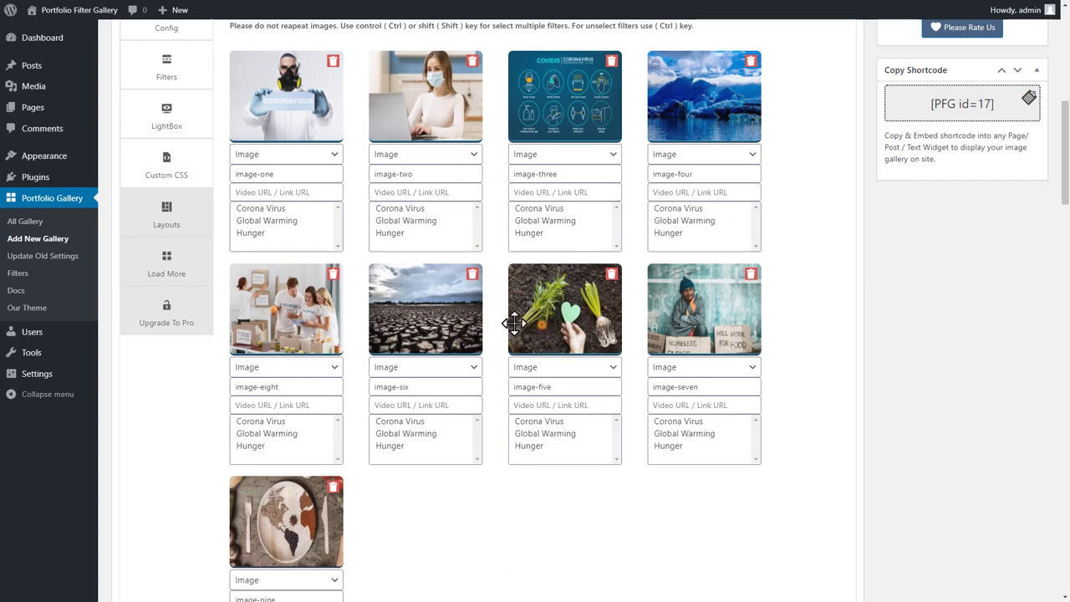
drag(514, 324, 251, 317)
drag(560, 316, 422, 322)
drag(710, 352, 552, 342)
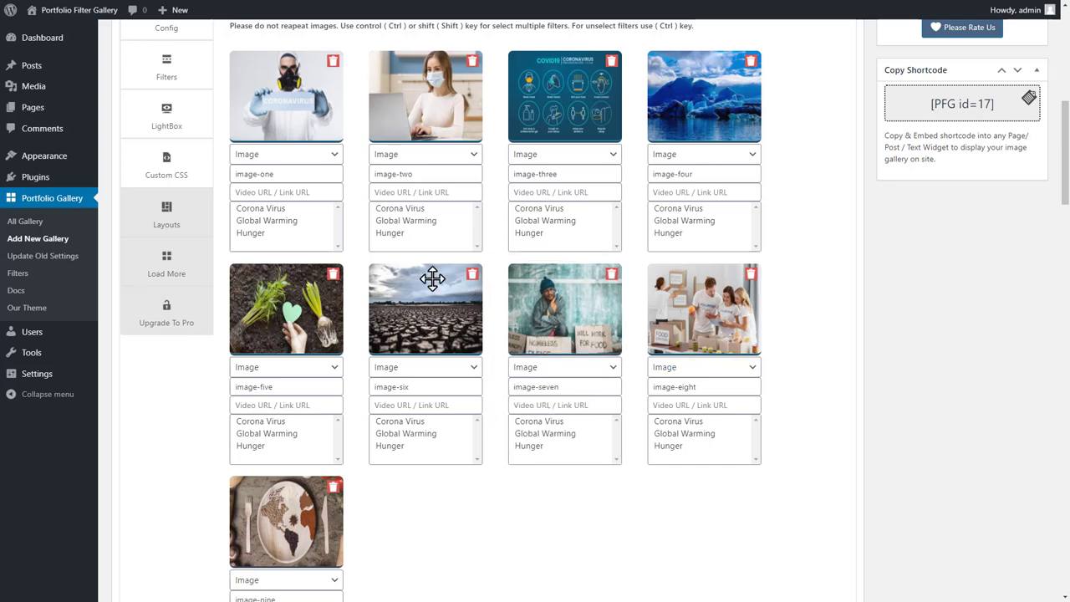
- Assign the Corona Virus filter to image-one, image-two and image-three
click(281, 209)
scroll(282, 213, up, 1)
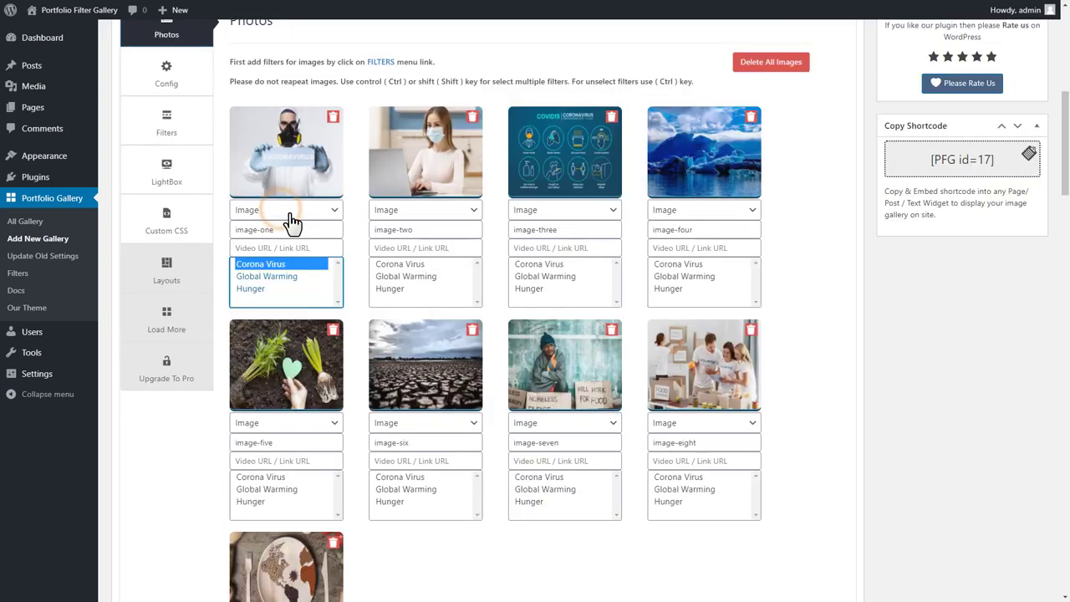
click(414, 264)
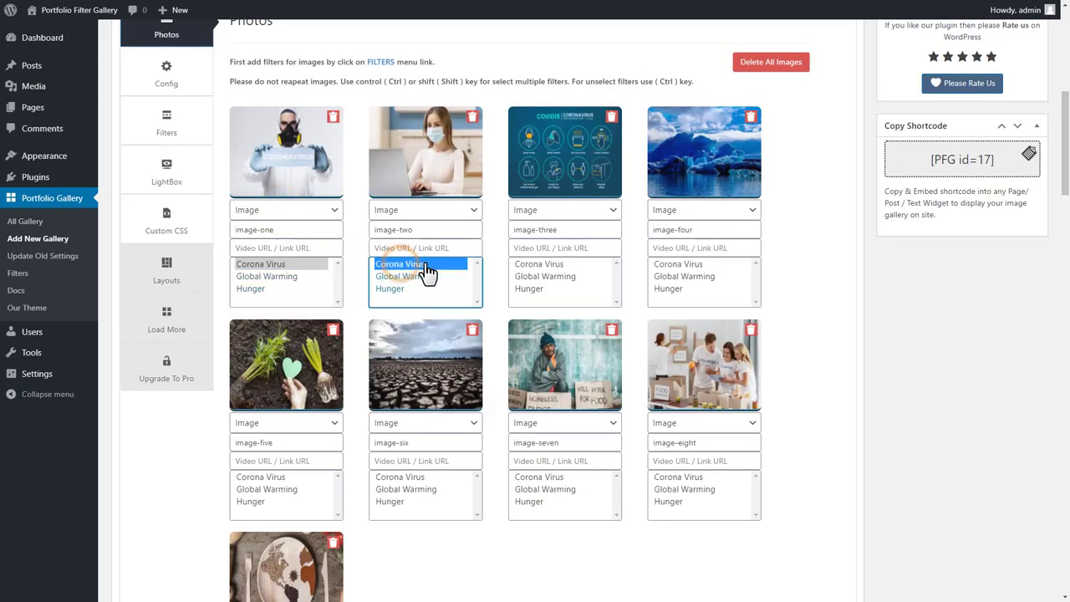
click(542, 265)
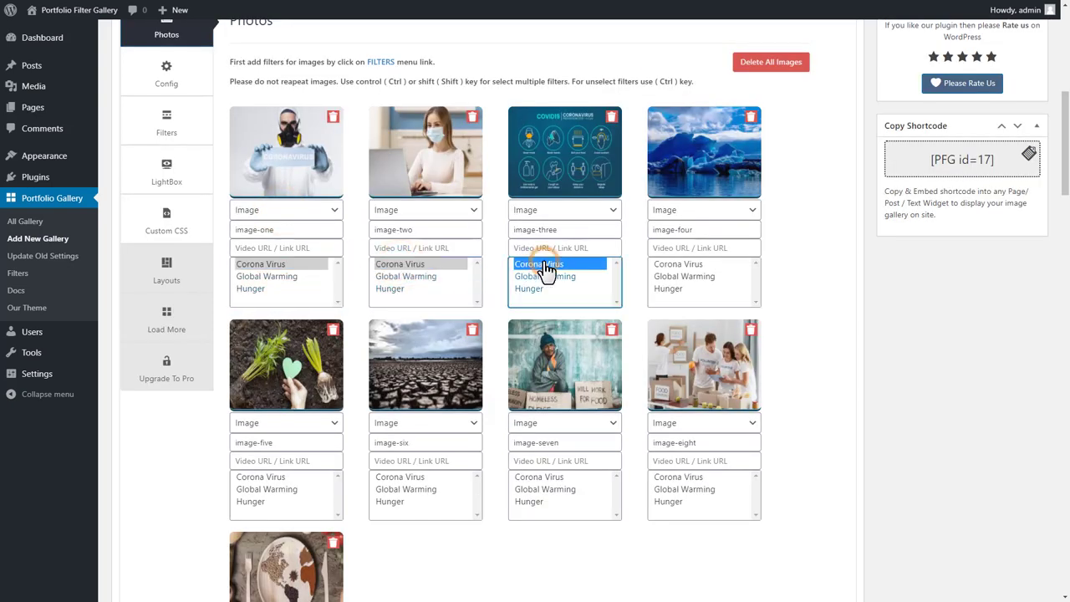
- Assign the Global Warming filter to image-four, image-five and image-six
click(684, 276)
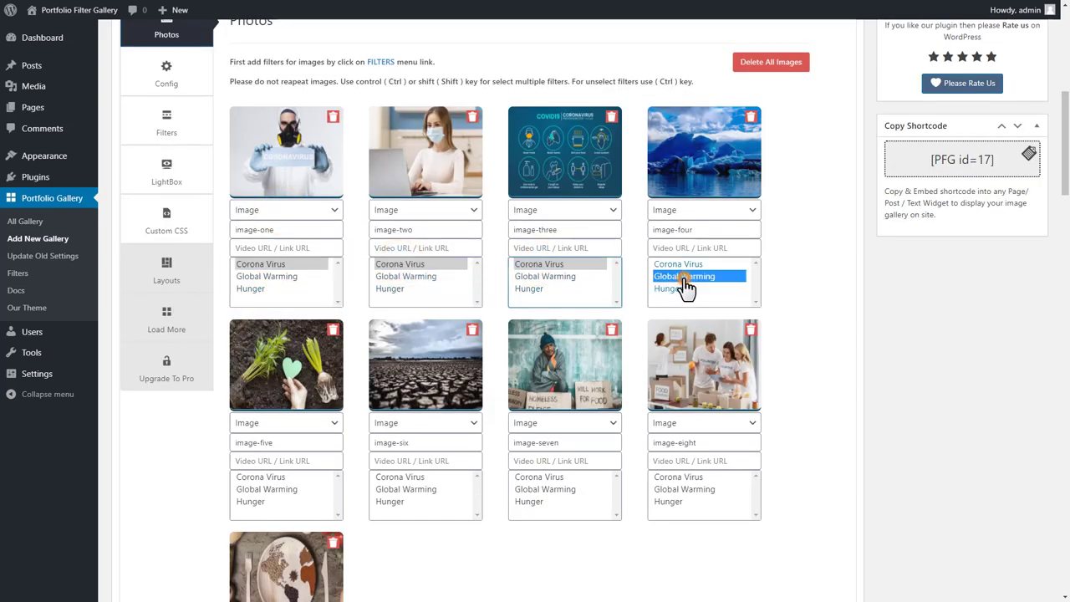
click(275, 489)
click(389, 490)
- Assign the Hunger filter to image-seven, image-eight and image-nine
click(535, 502)
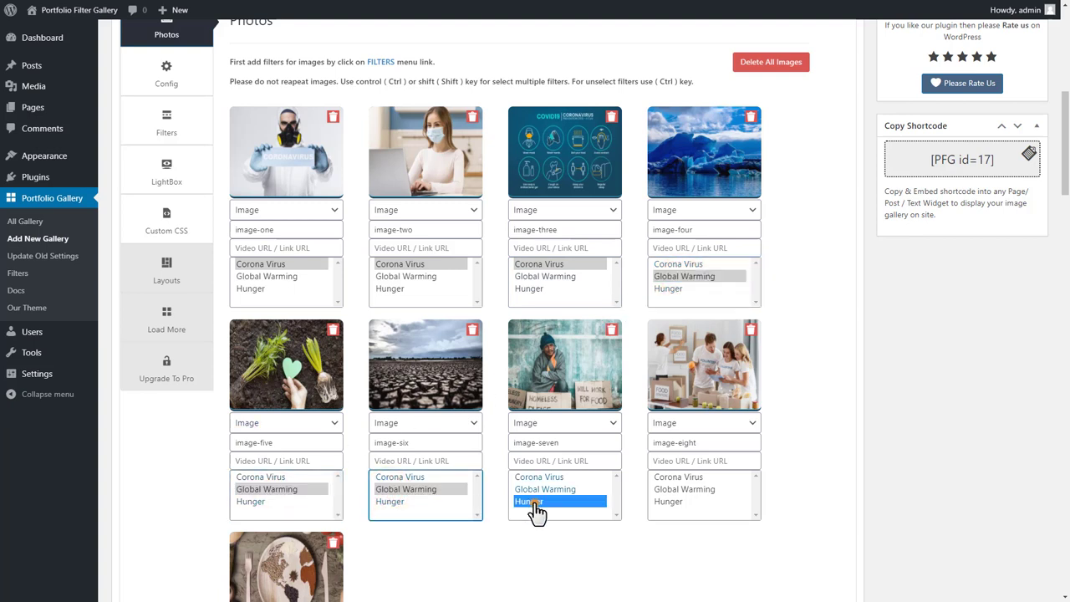
click(669, 501)
scroll(415, 547, down, 1)
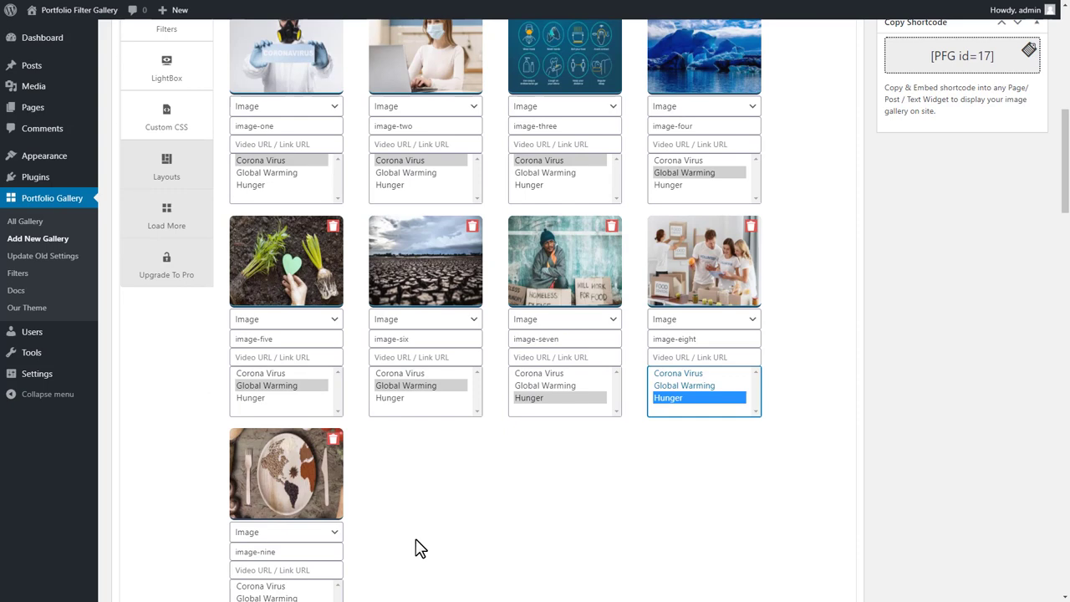
scroll(284, 560, down, 1)
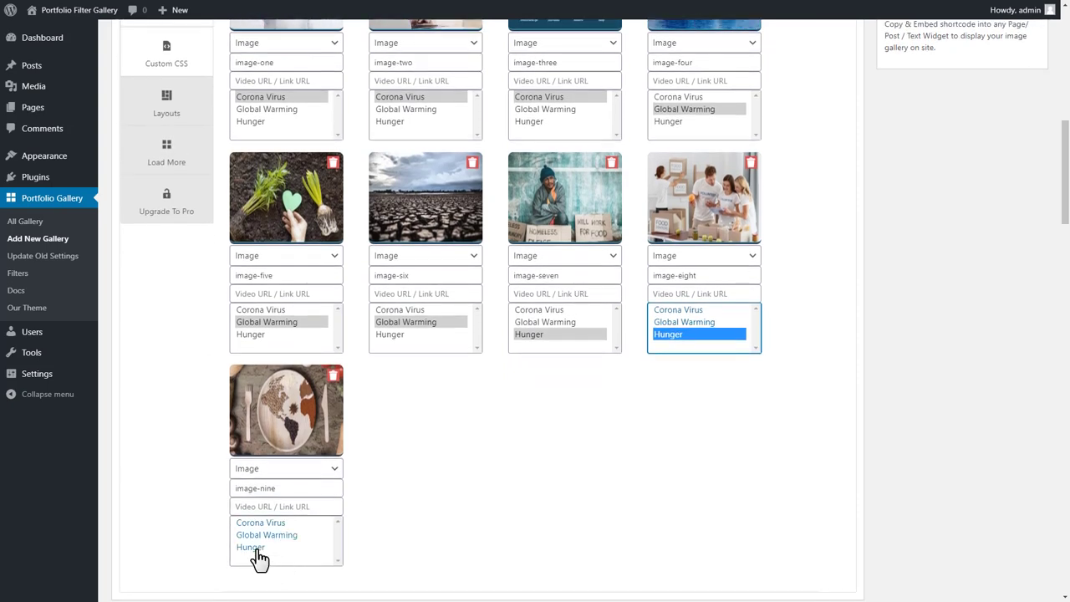
click(255, 548)
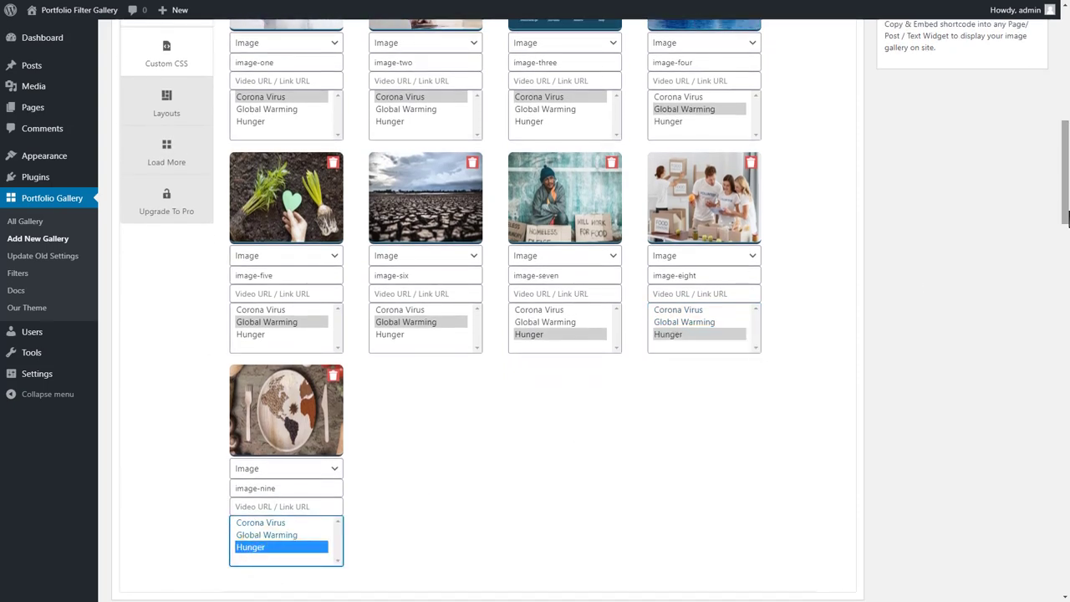
- Publish the Global Cause gallery and copy its shortcode
drag(1064, 220, 1064, 105)
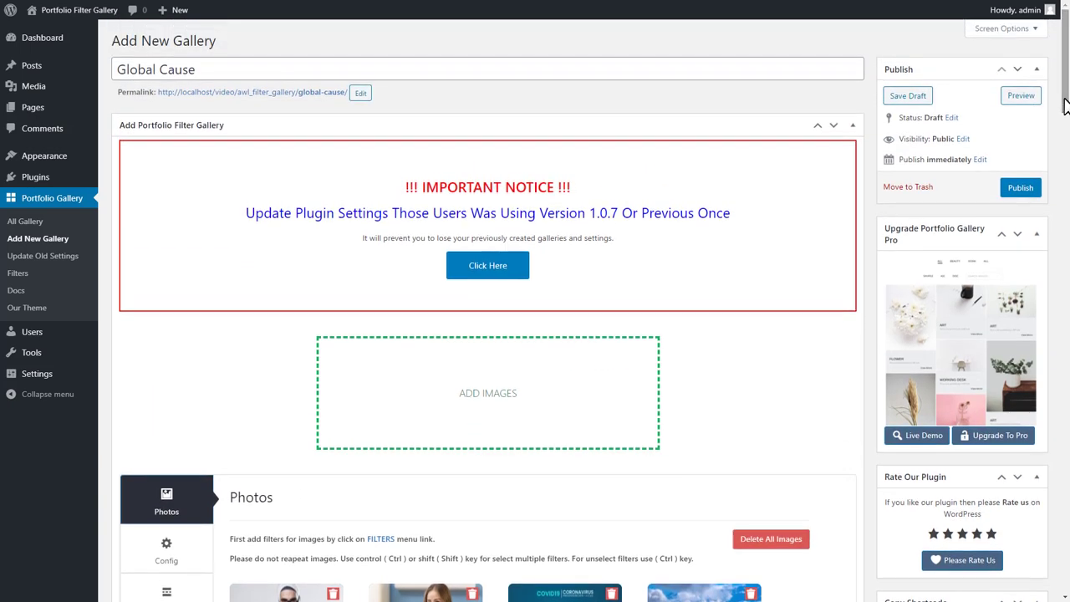
click(1020, 188)
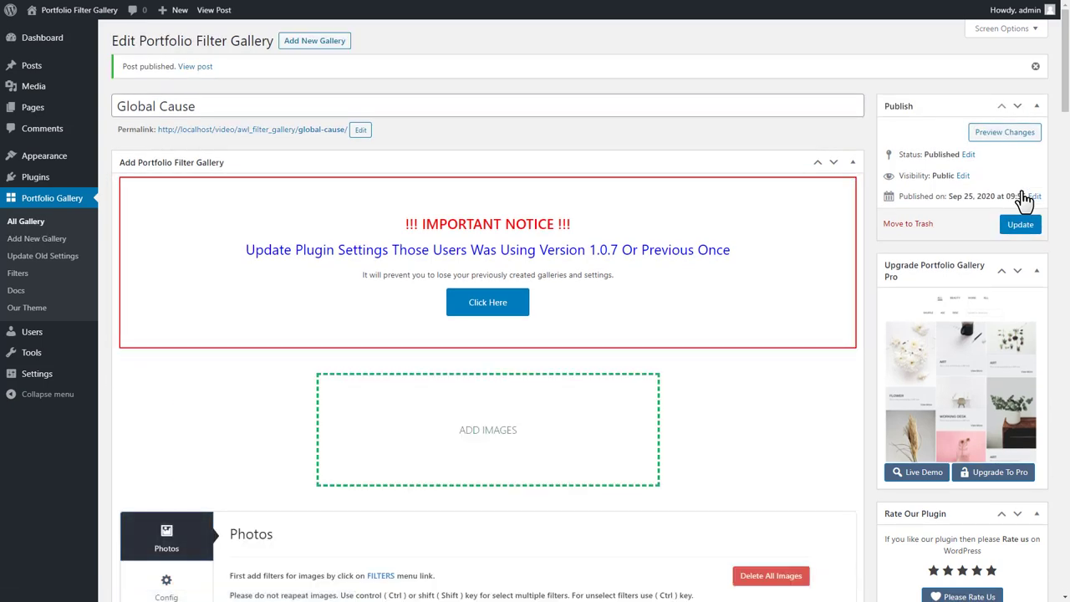
scroll(1026, 201, down, 6)
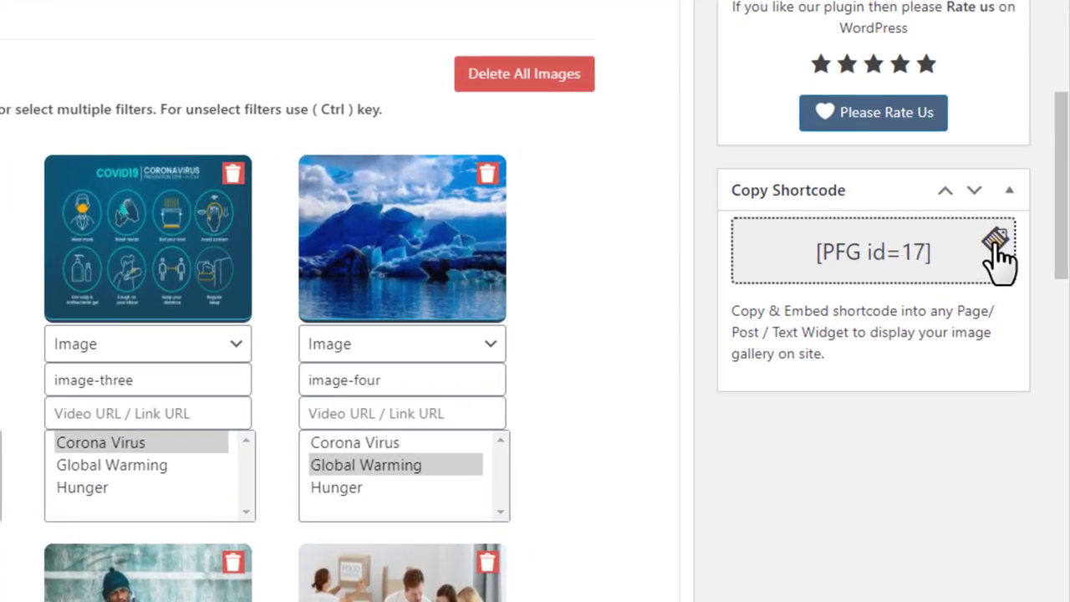
click(998, 244)
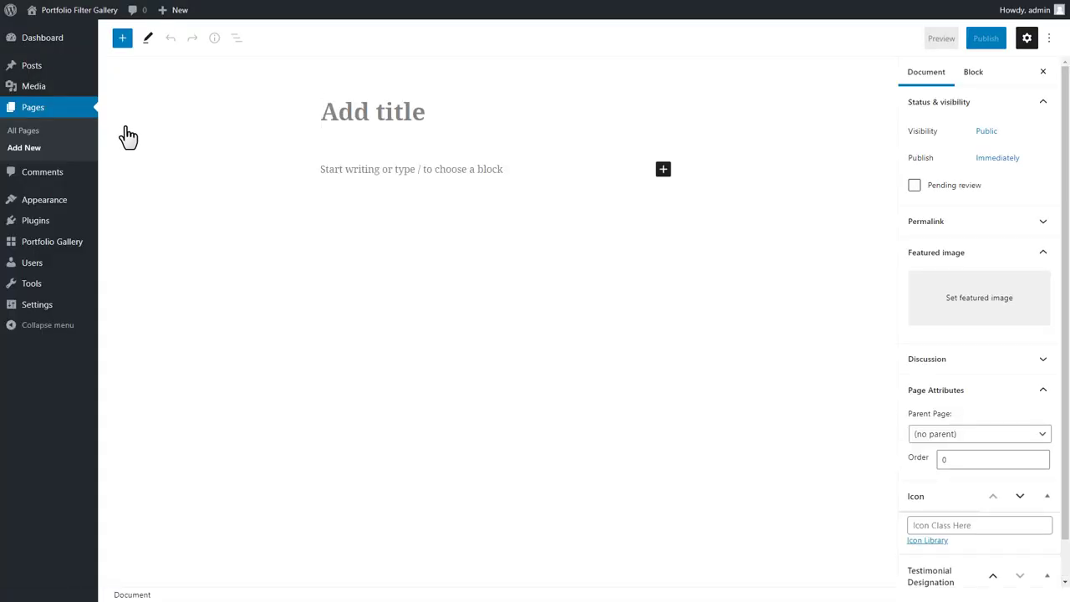
- Title the new page Global Cause and paste the gallery shortcode [PFG id=17] into its body
click(354, 114)
click(354, 117)
text(Global C)
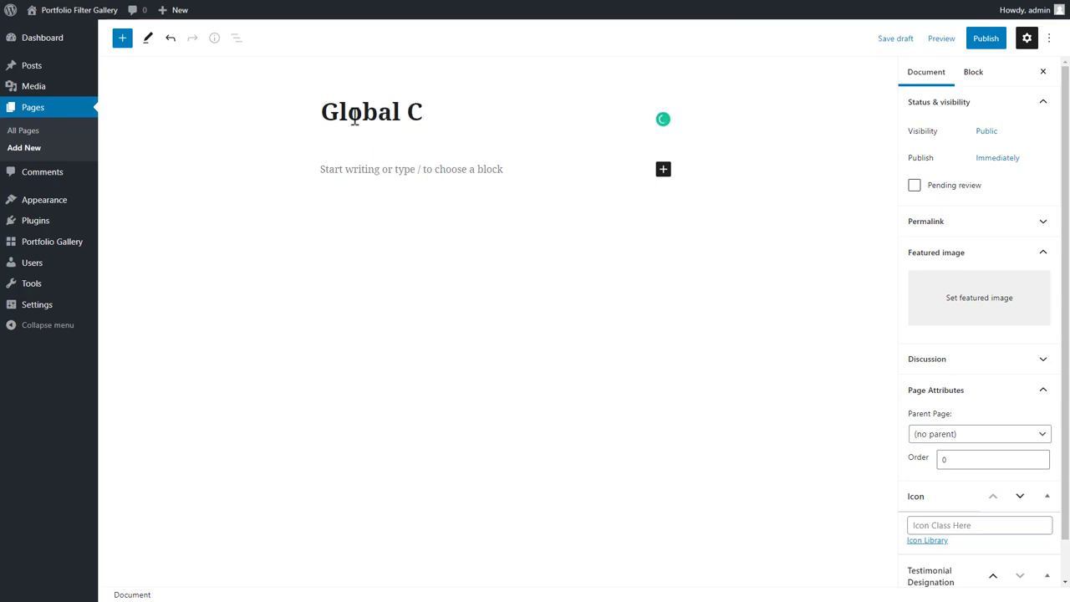
text(ause)
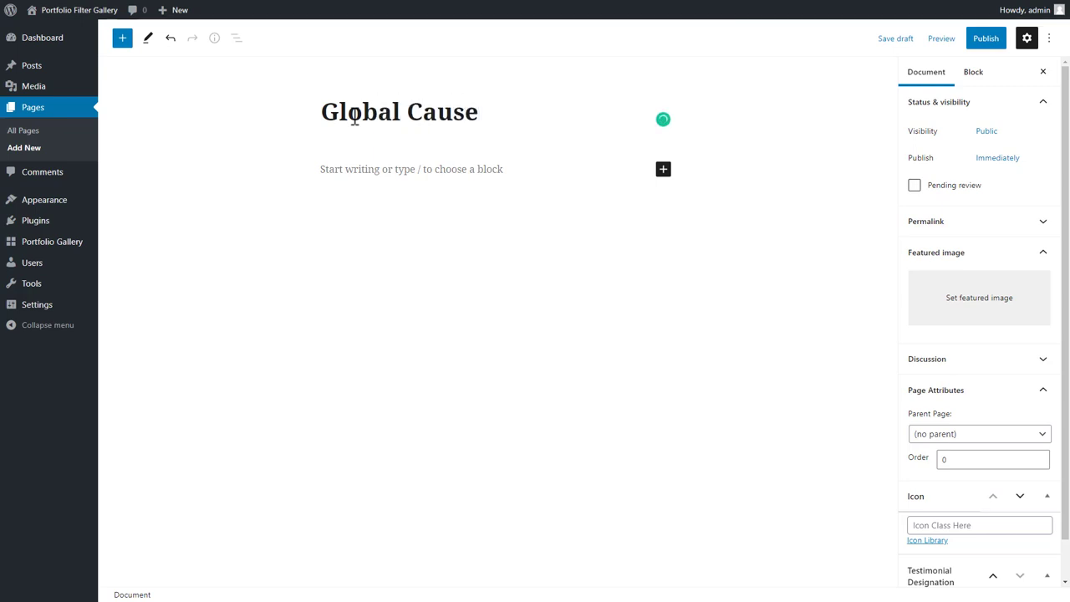
click(356, 163)
right_click(356, 164)
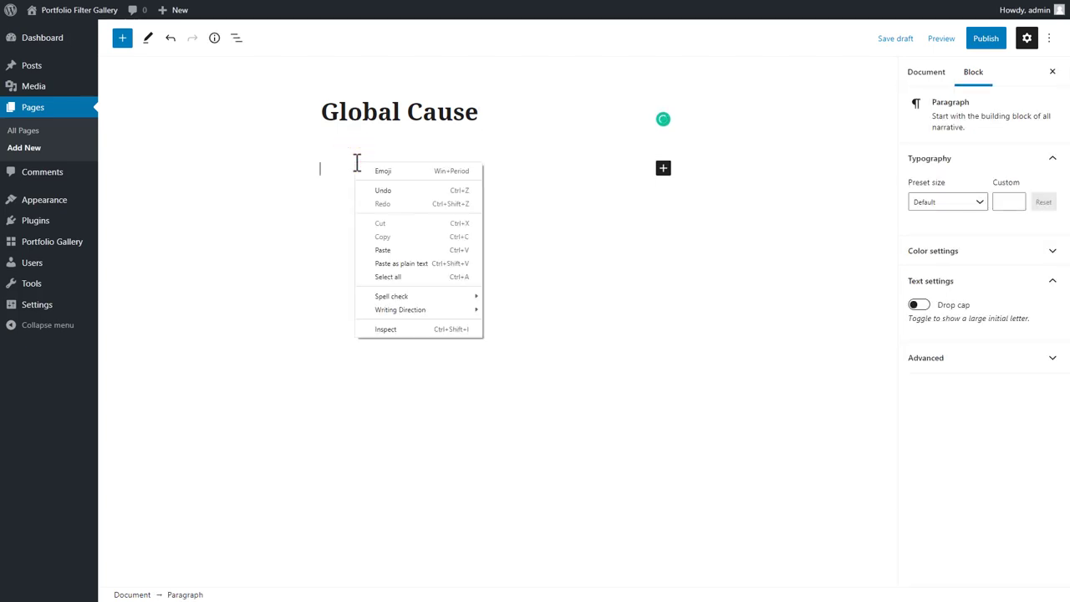
click(369, 249)
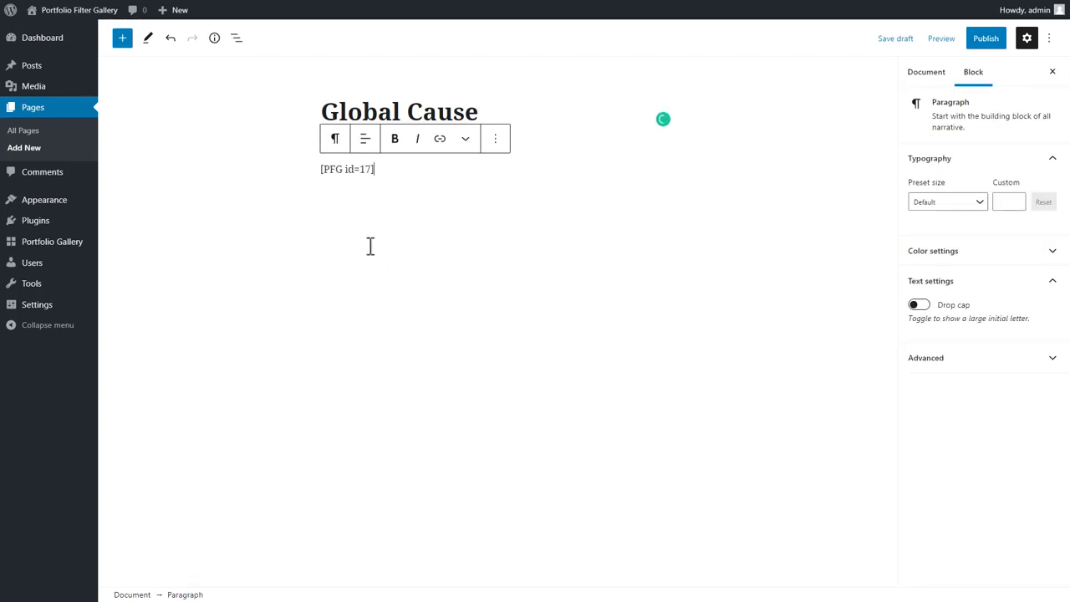
- Publish the Global Cause page and view it on the site
click(980, 43)
click(949, 44)
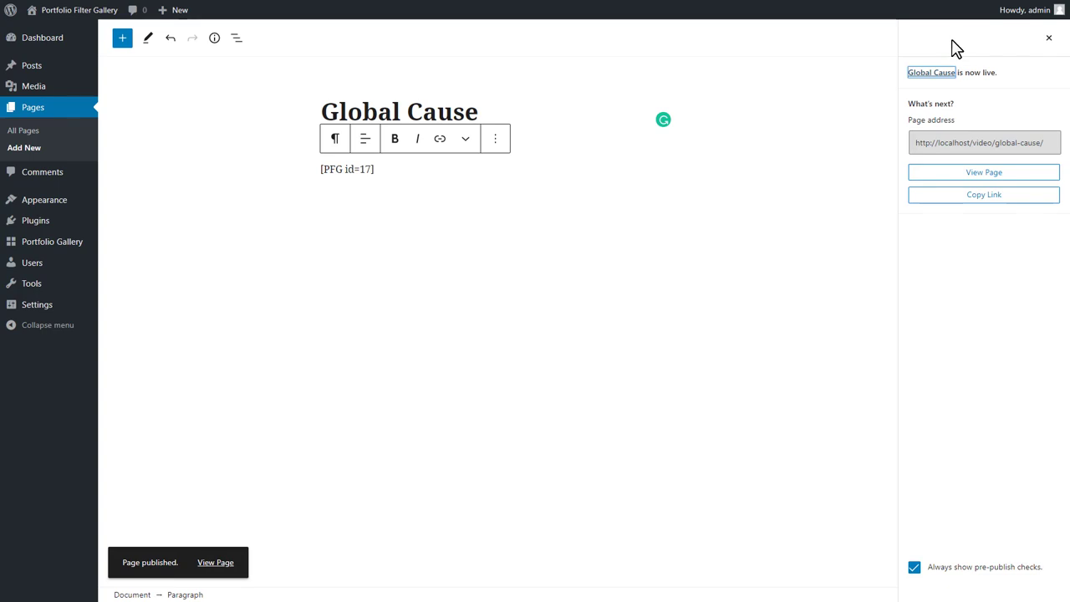
click(987, 174)
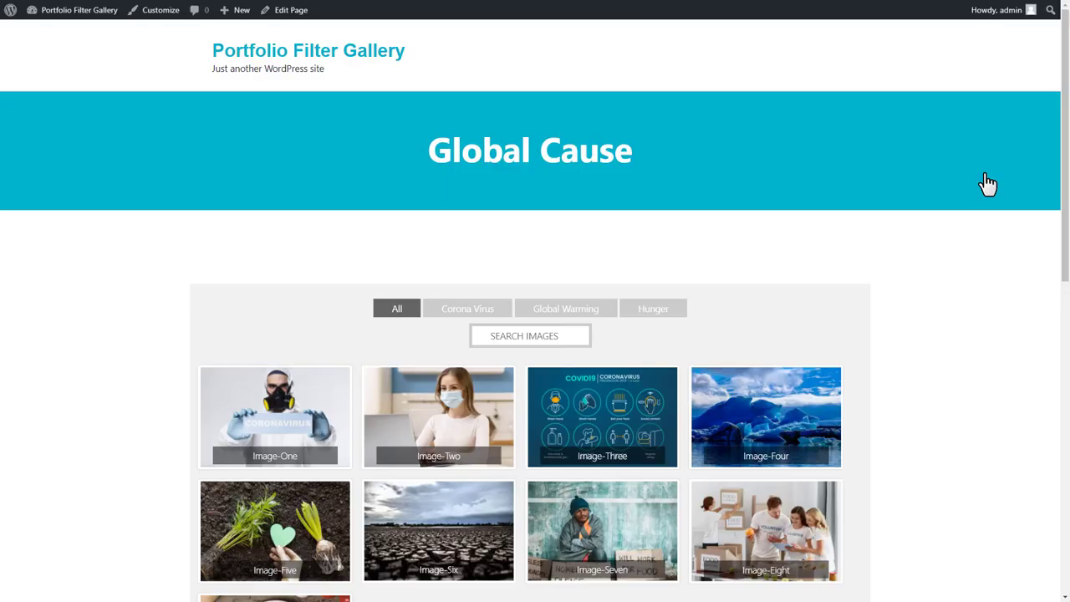
- Check the gallery's Corona Virus, Global Warming and Hunger filters on the live page, ending with All
drag(1066, 166, 1068, 260)
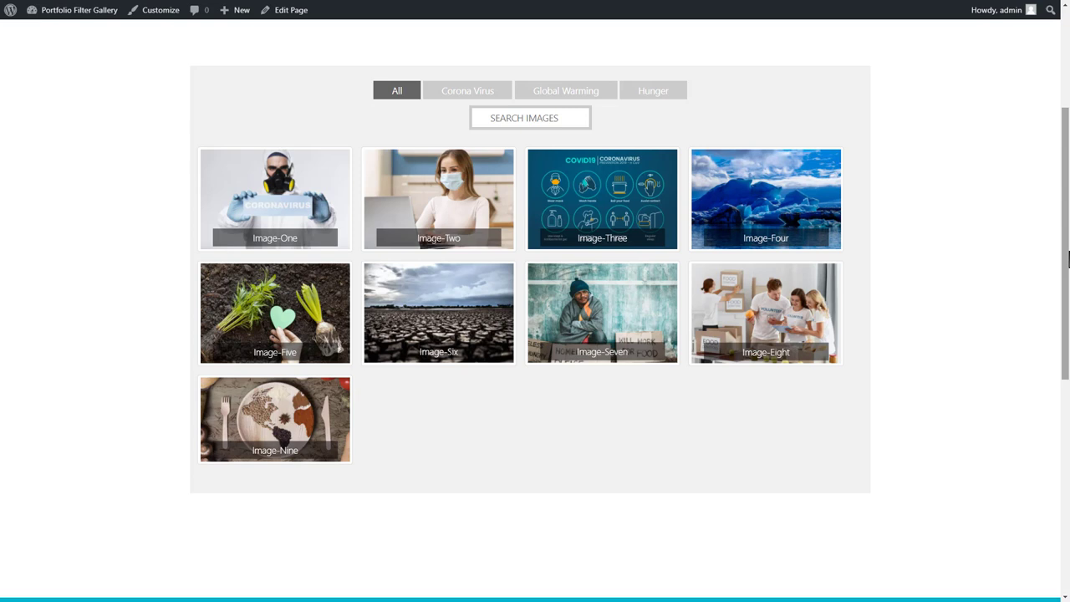
click(475, 98)
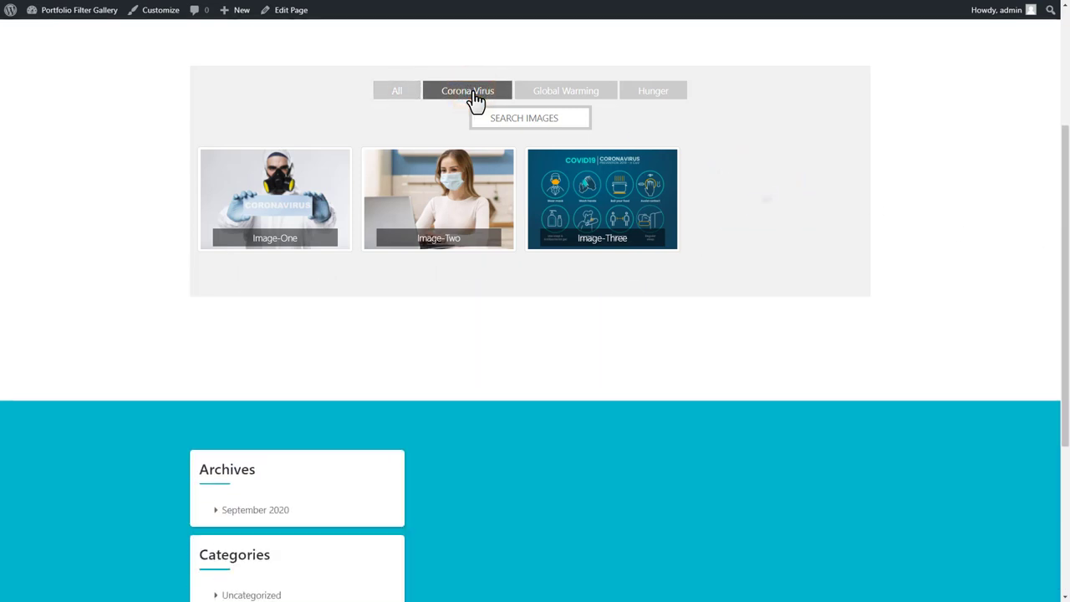
click(553, 101)
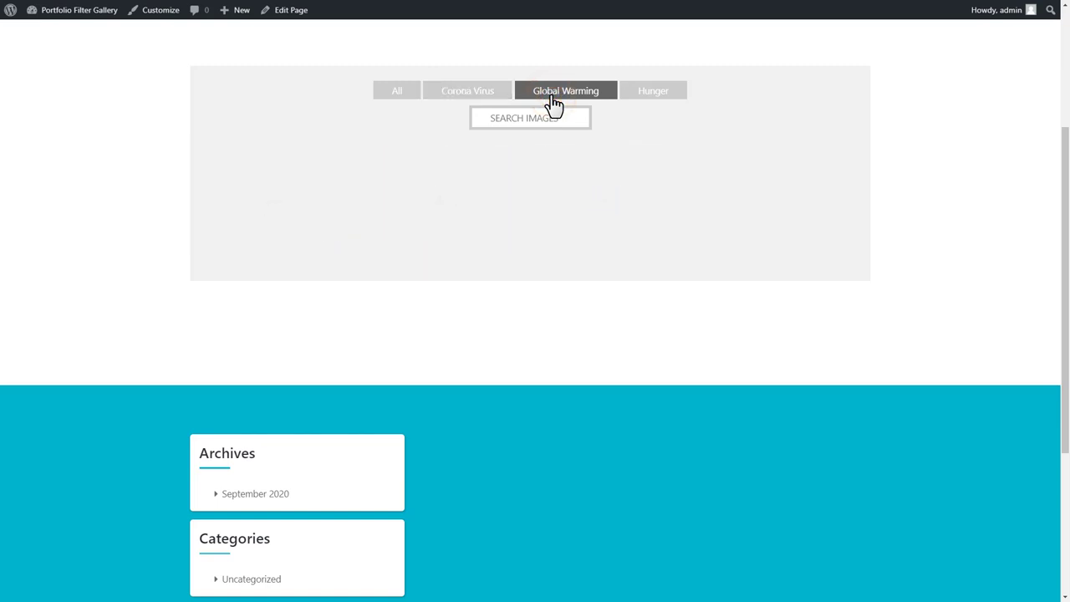
click(642, 103)
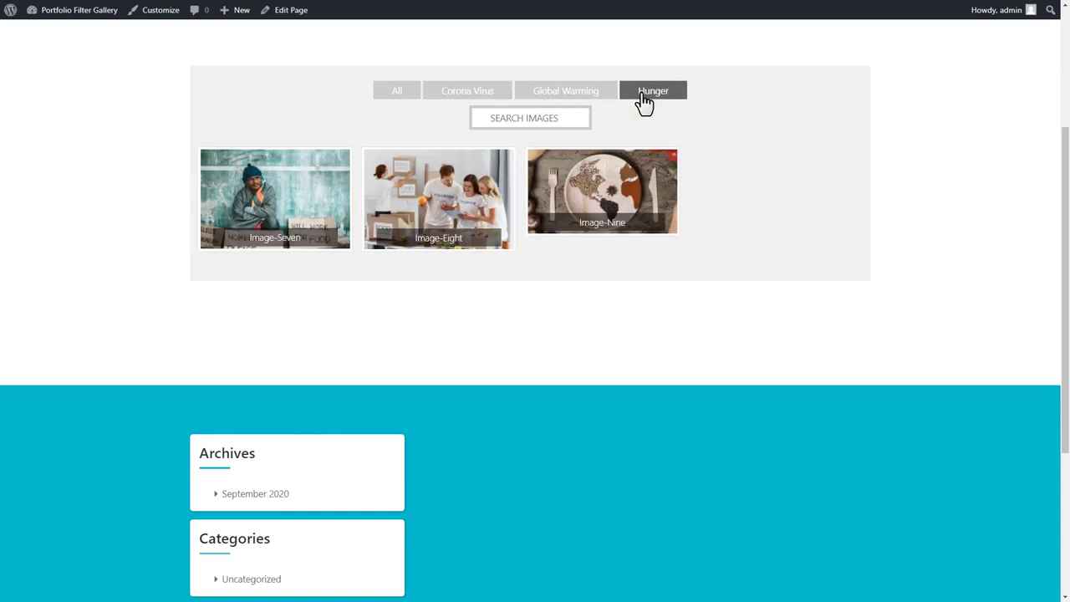
click(563, 100)
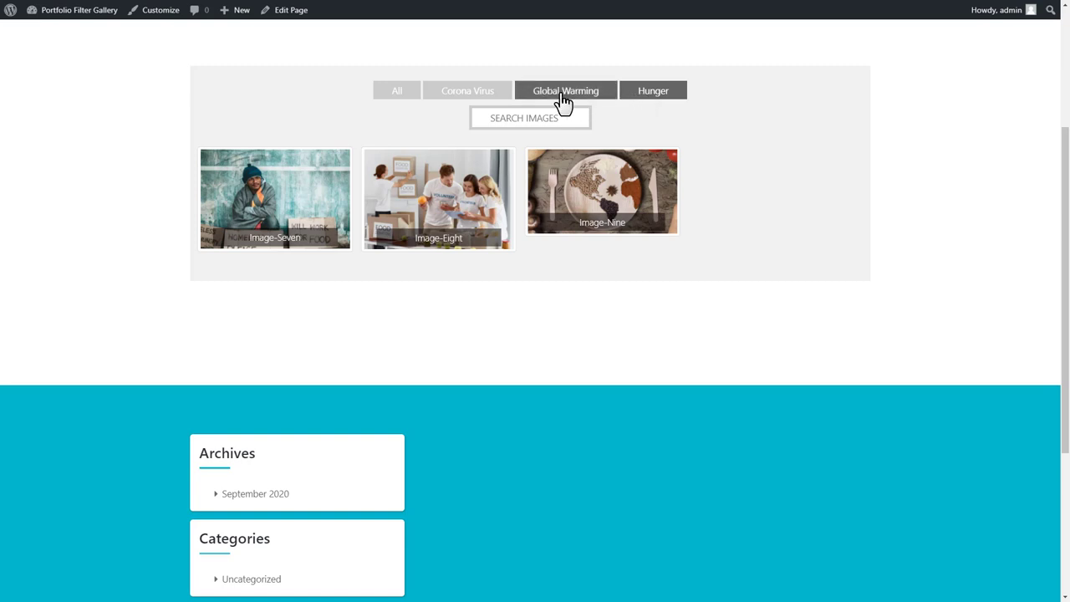
click(488, 99)
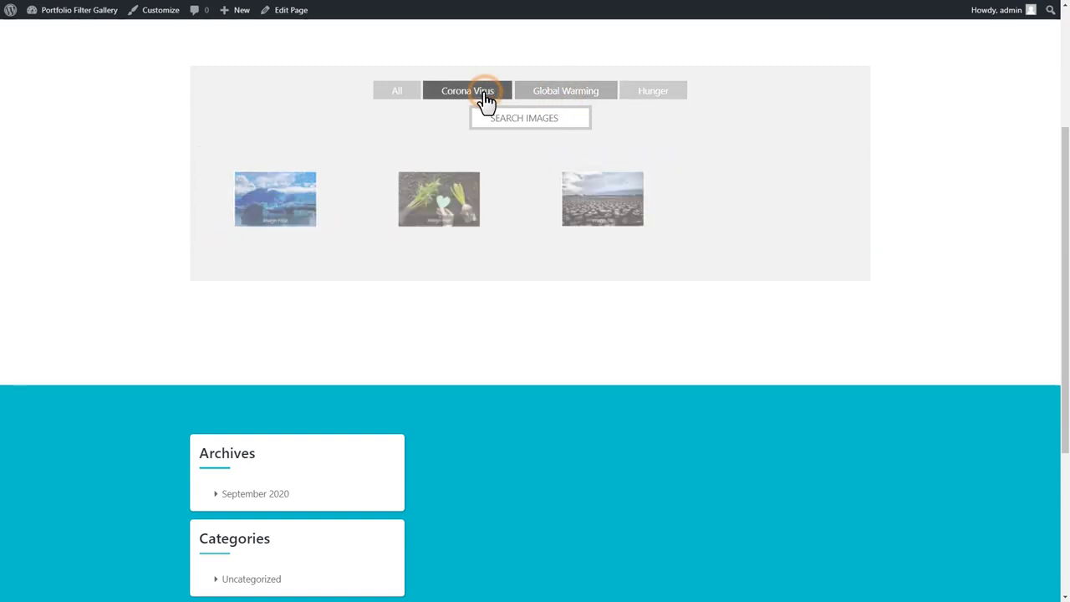
click(403, 97)
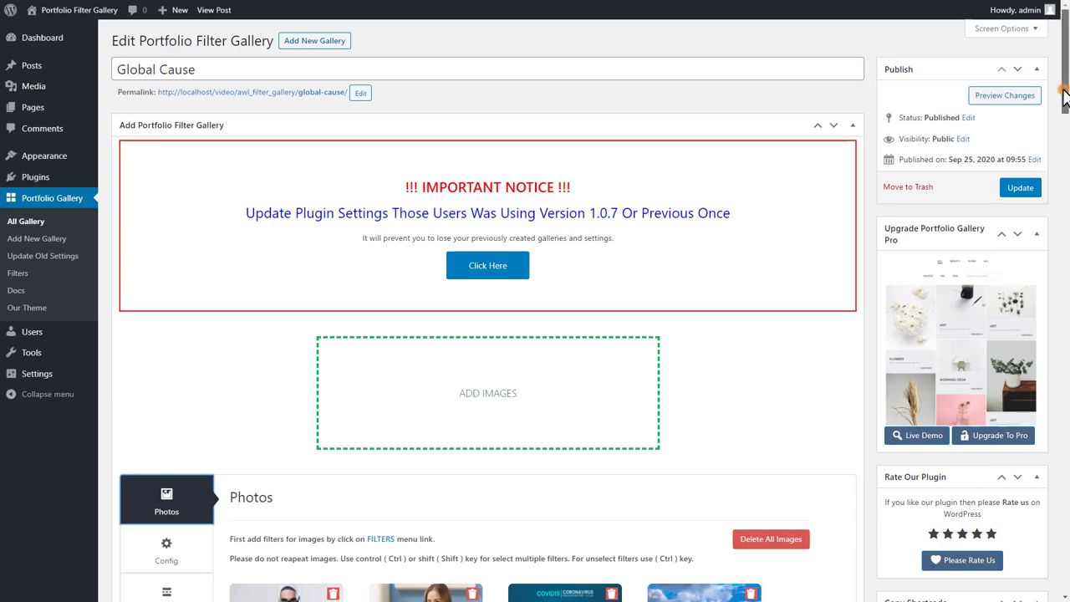
- Set the gallery's Columns On Desktops to 3 Column in its configuration
scroll(962, 335, down, 3)
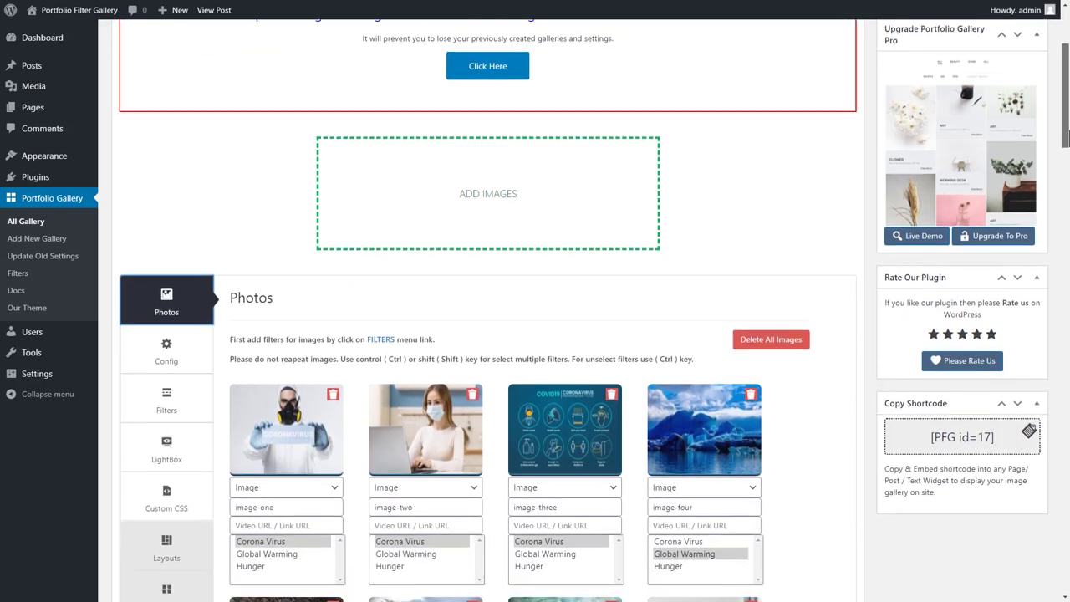
drag(1067, 134, 1068, 151)
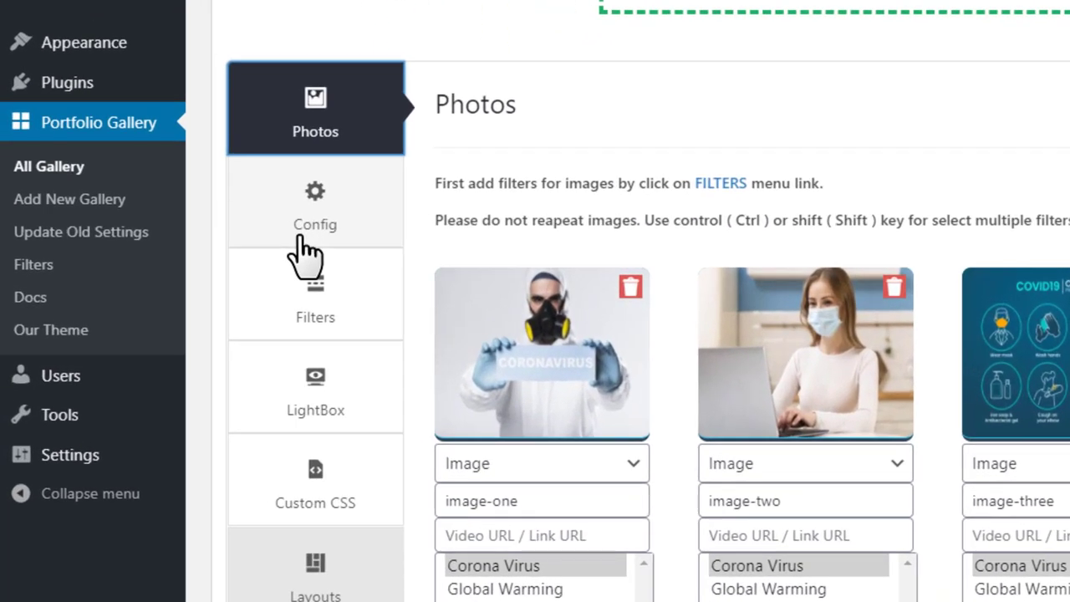
click(303, 241)
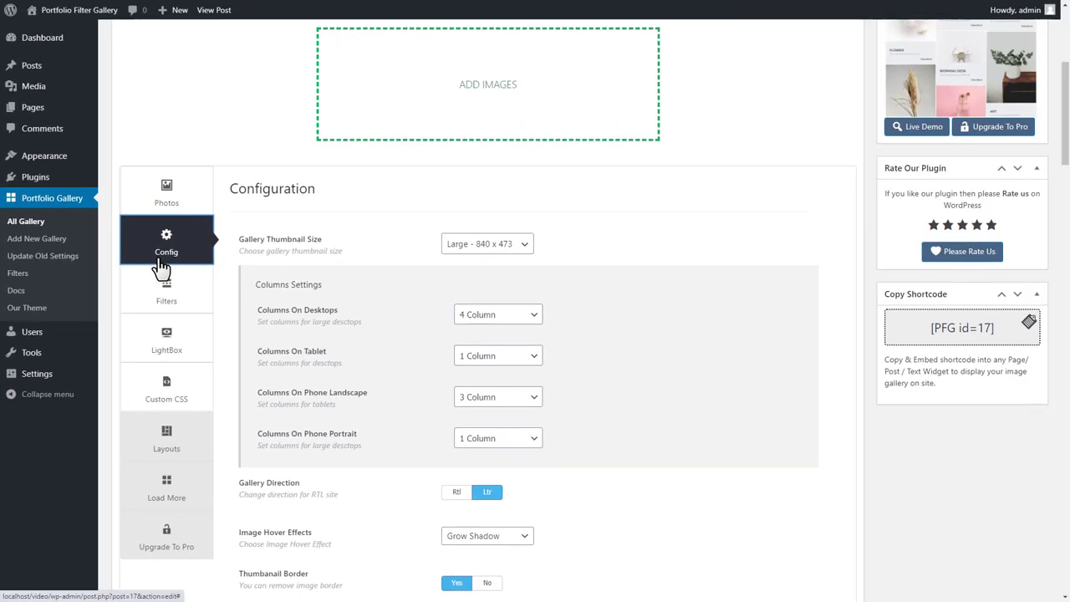
click(533, 316)
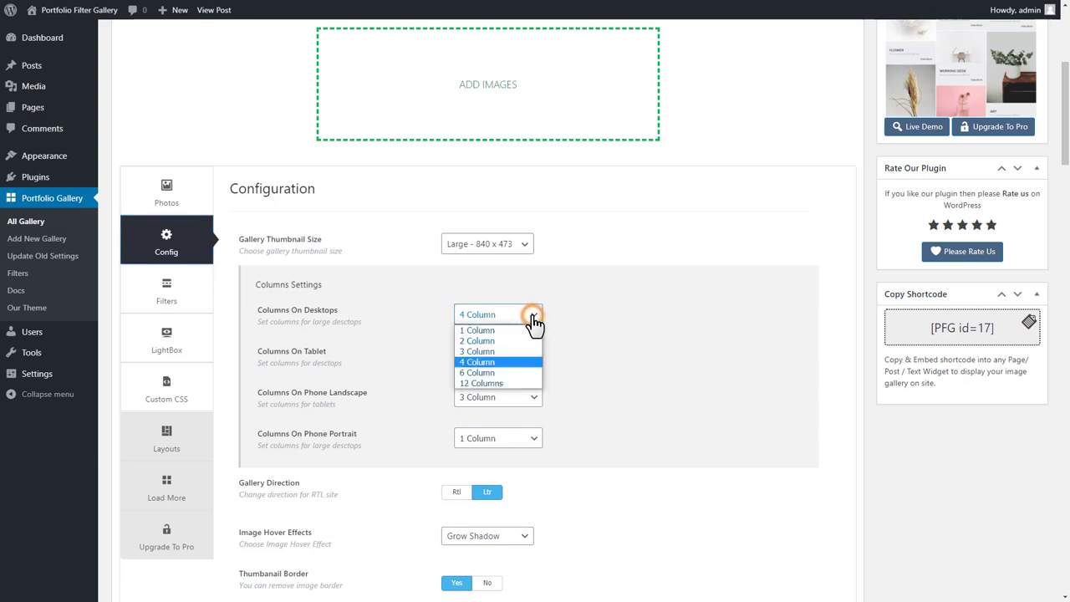
click(490, 352)
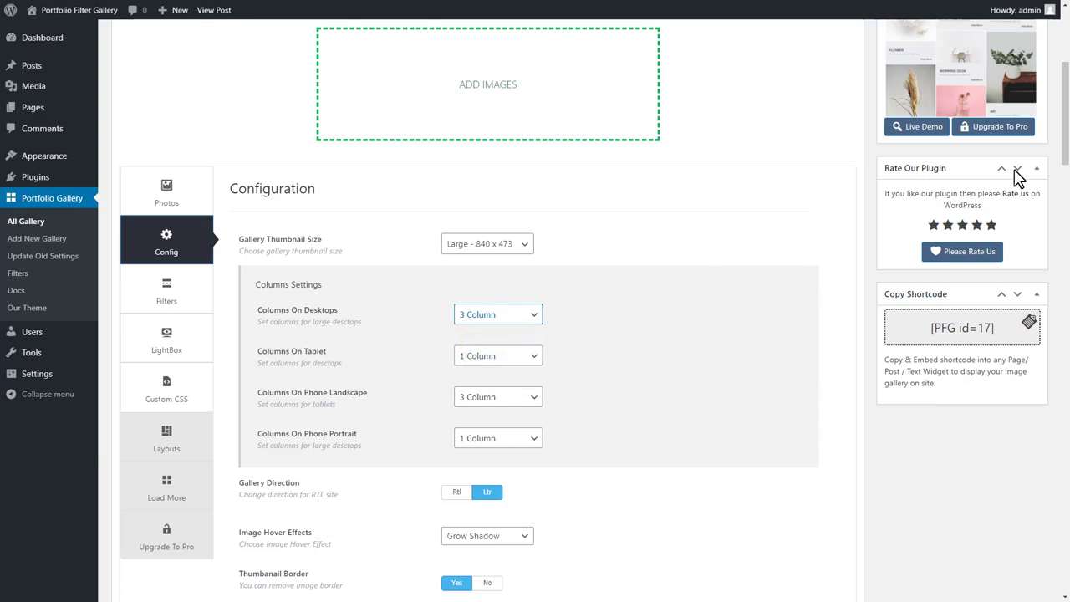
- Set Title On Thumbnail to Hide and update the gallery
drag(1067, 159, 1067, 188)
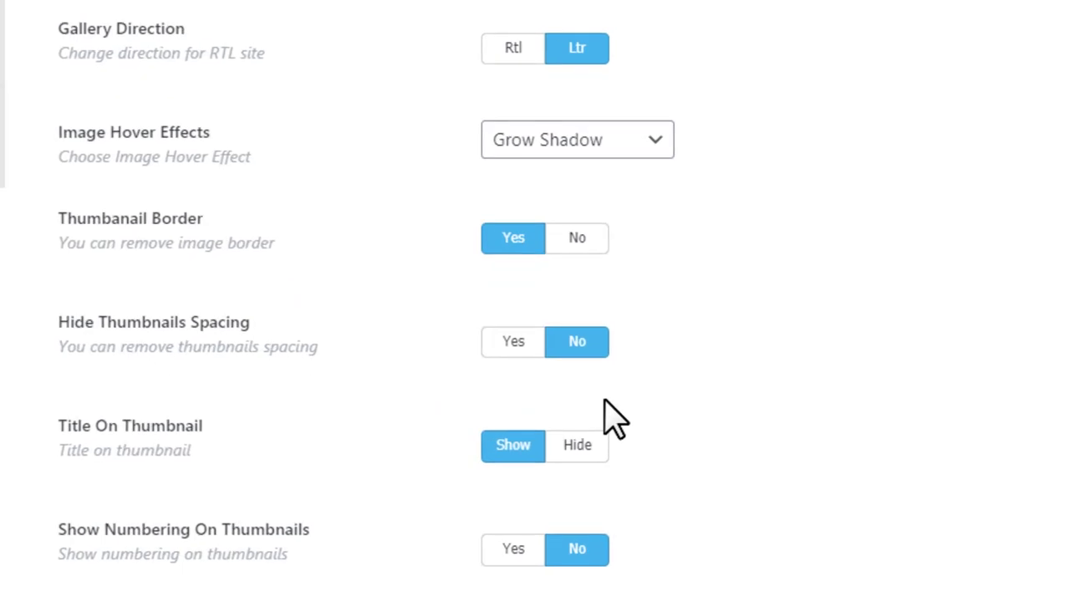
click(575, 443)
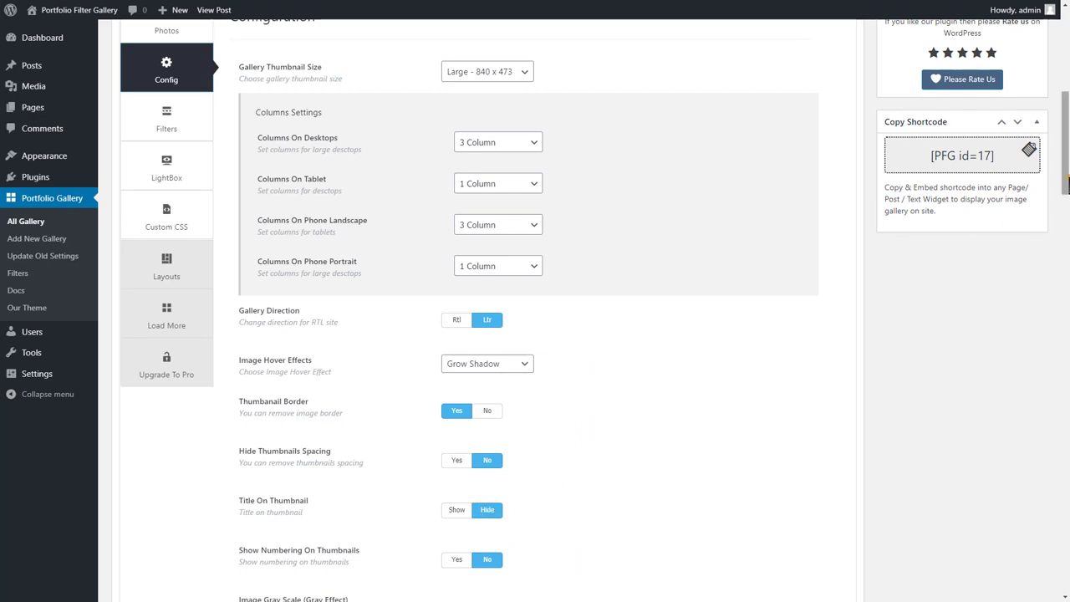
drag(1066, 151, 1067, 68)
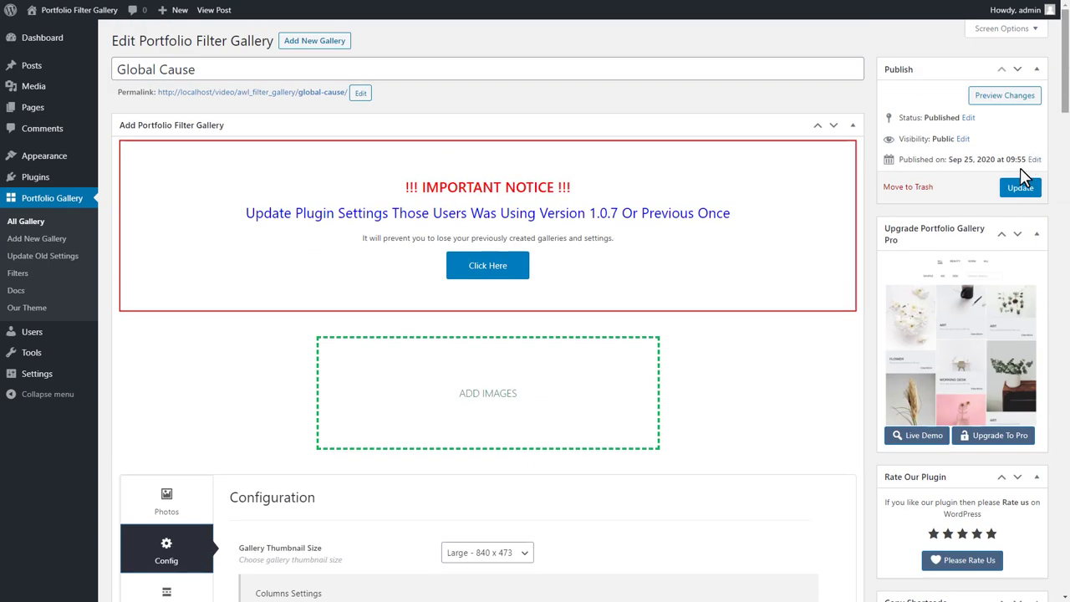
click(1015, 192)
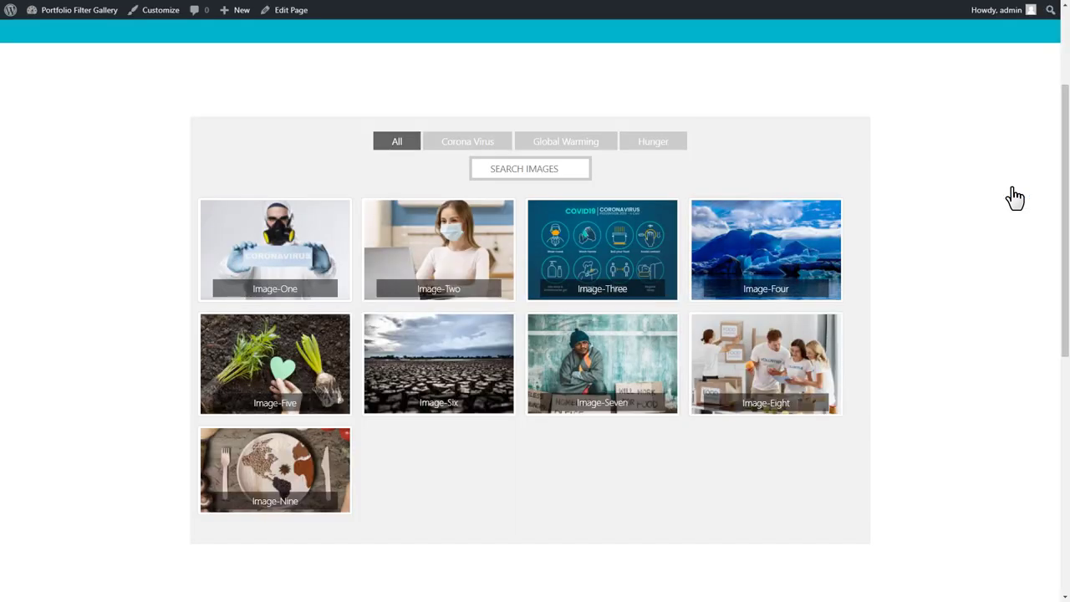
- Reload the live gallery page, view the image-one photo enlarged in the lightbox and close it
key(F5)
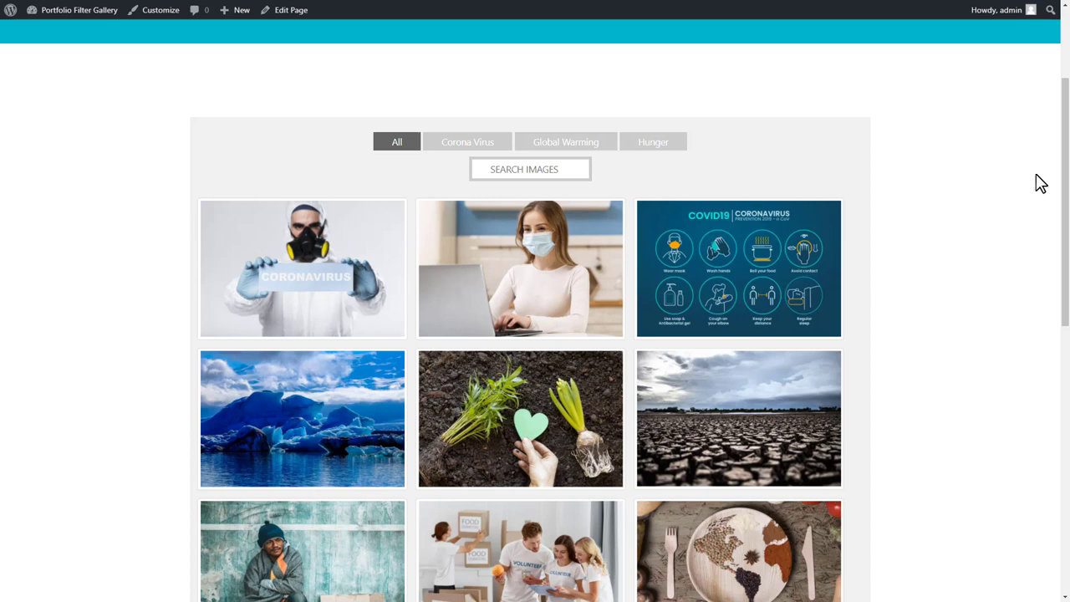
drag(1066, 165, 1068, 201)
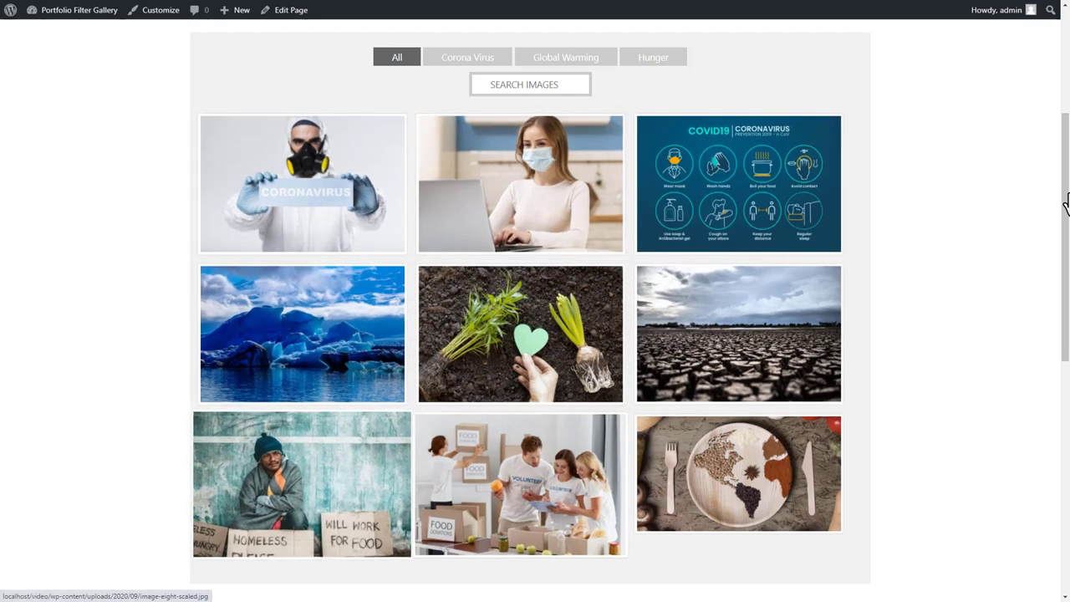
click(324, 197)
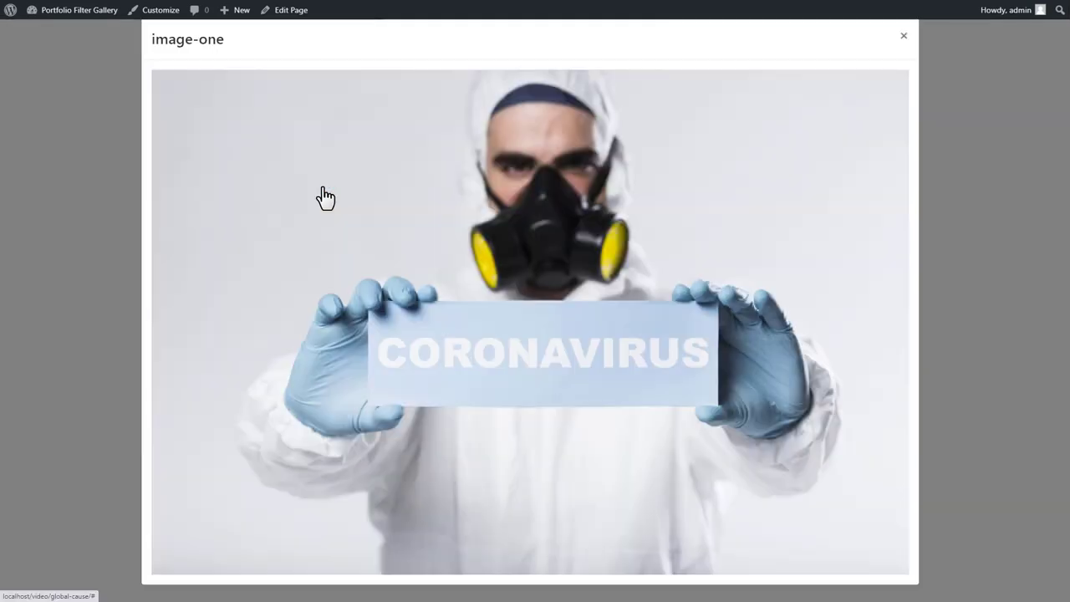
click(903, 39)
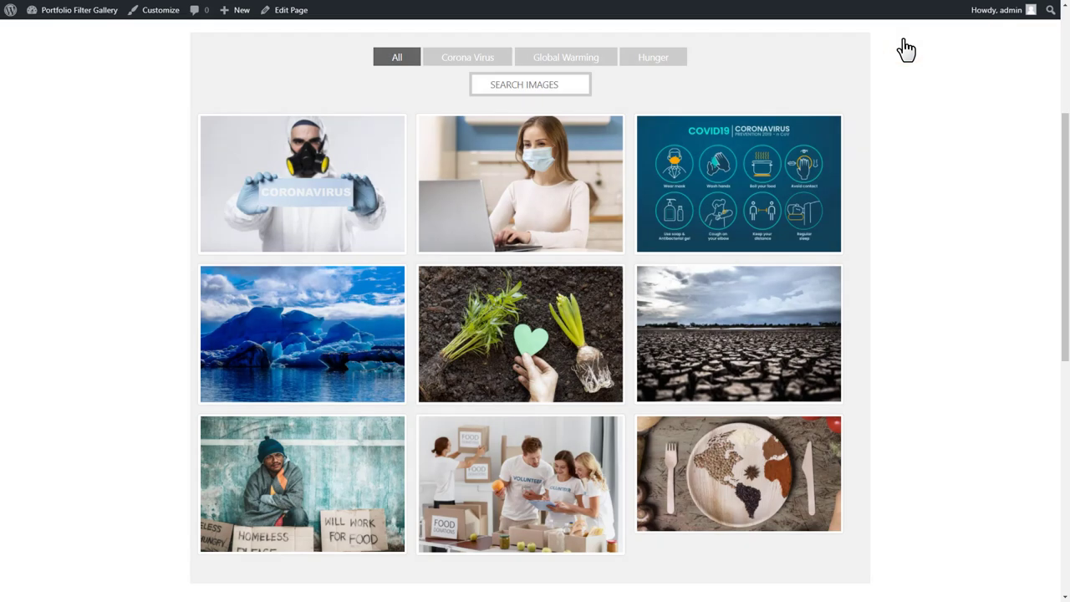